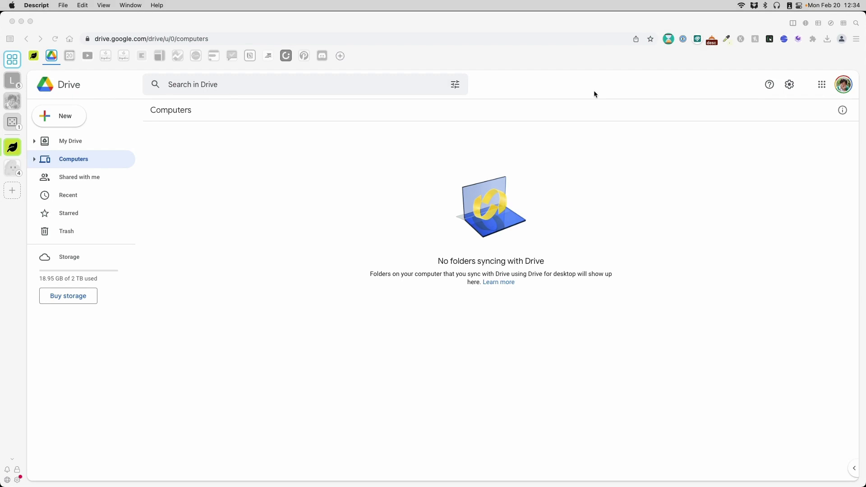
- Bring the browser forward and look through the Google apps list
{"action": "left_click", "coordinate": [823, 86]}
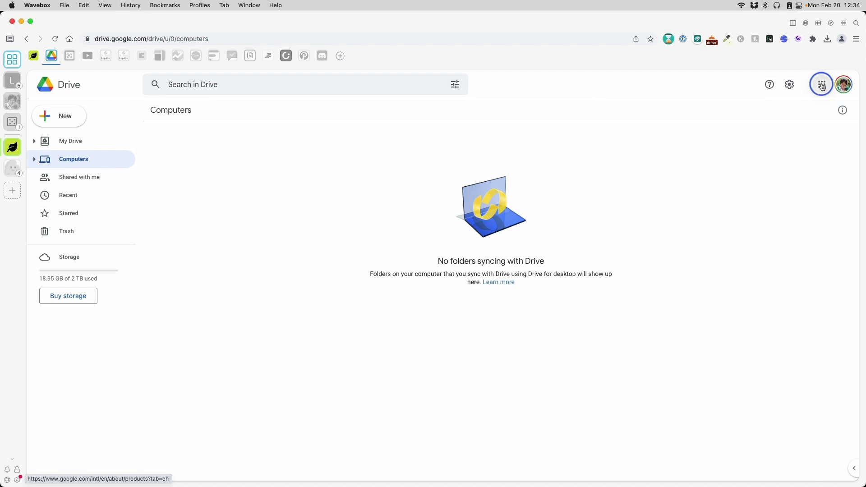
{"action": "left_click", "coordinate": [823, 86]}
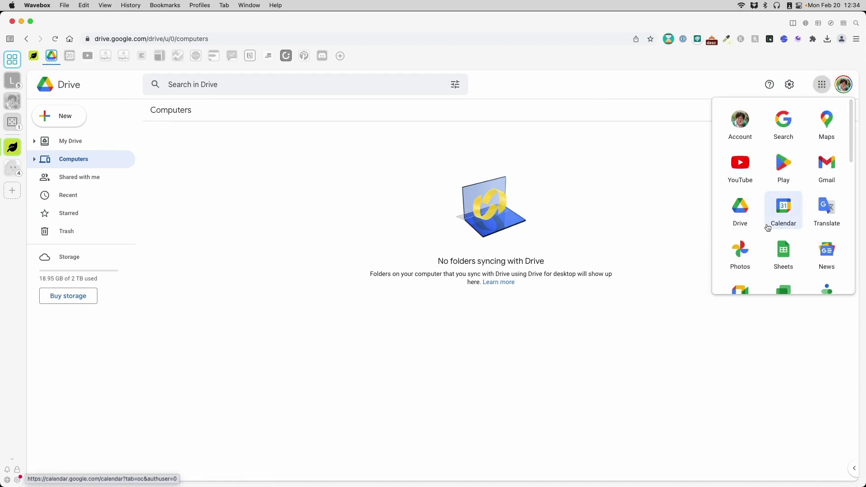
{"action": "scroll", "coordinate": [760, 228], "scroll_direction": "down", "scroll_amount": 3}
{"action": "scroll", "coordinate": [760, 226], "scroll_direction": "down", "scroll_amount": 5}
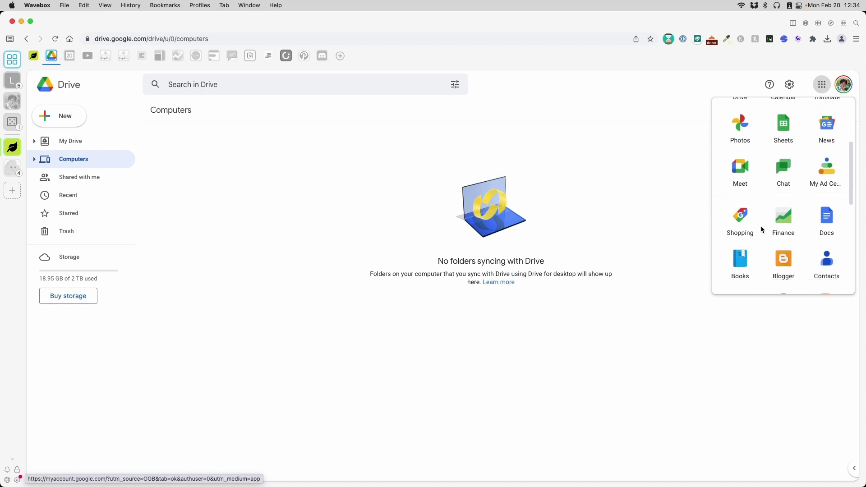
{"action": "scroll", "coordinate": [762, 228], "scroll_direction": "down", "scroll_amount": 3}
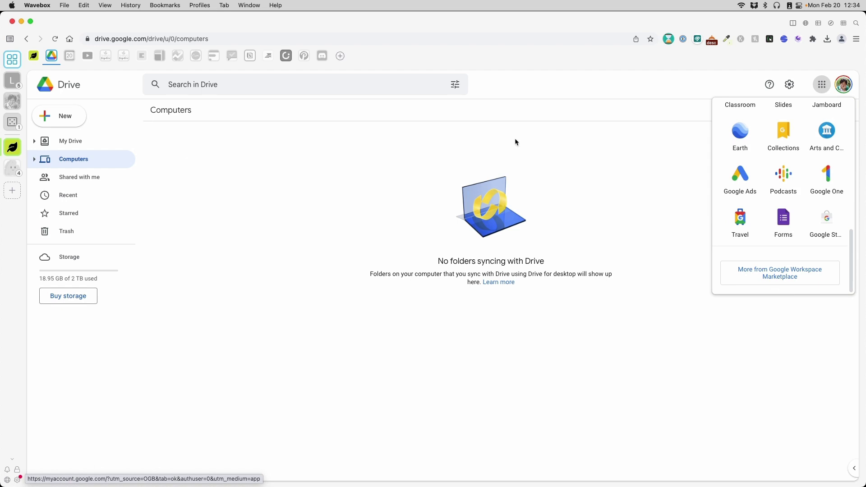
{"action": "left_click", "coordinate": [823, 86]}
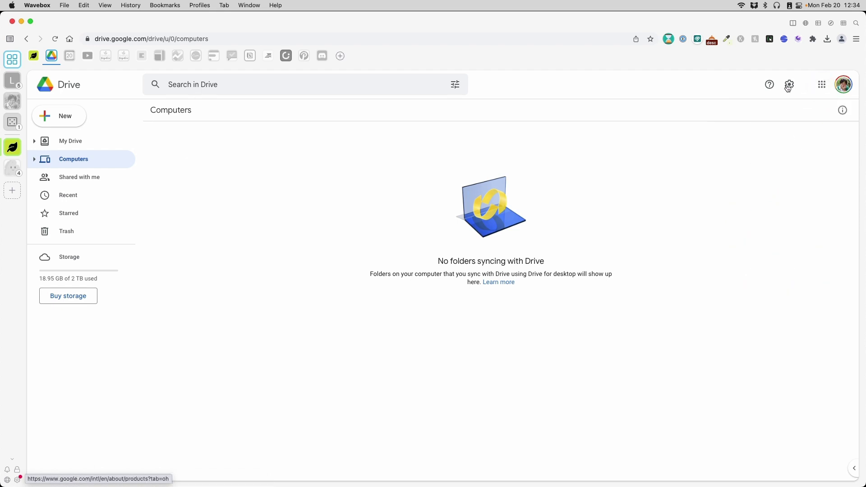
- Create a blank Google Form from Drive titled 'Create A Funnel With Canva'
{"action": "left_click", "coordinate": [68, 118]}
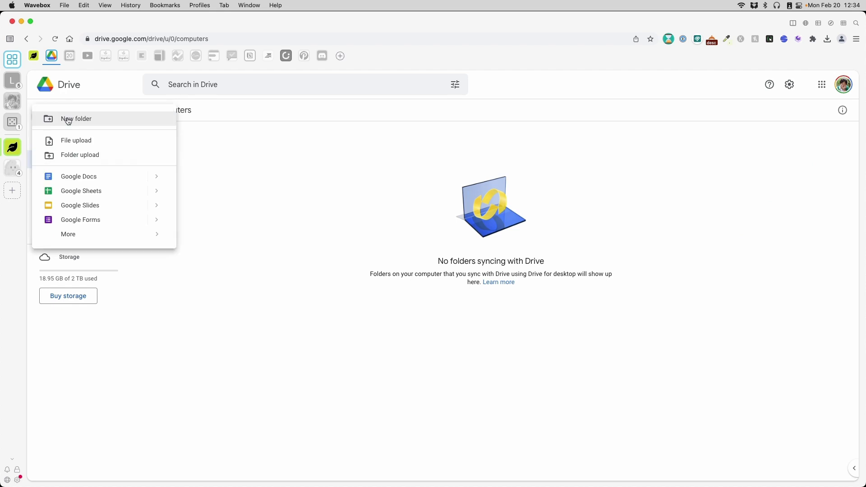
{"action": "left_click", "coordinate": [67, 218]}
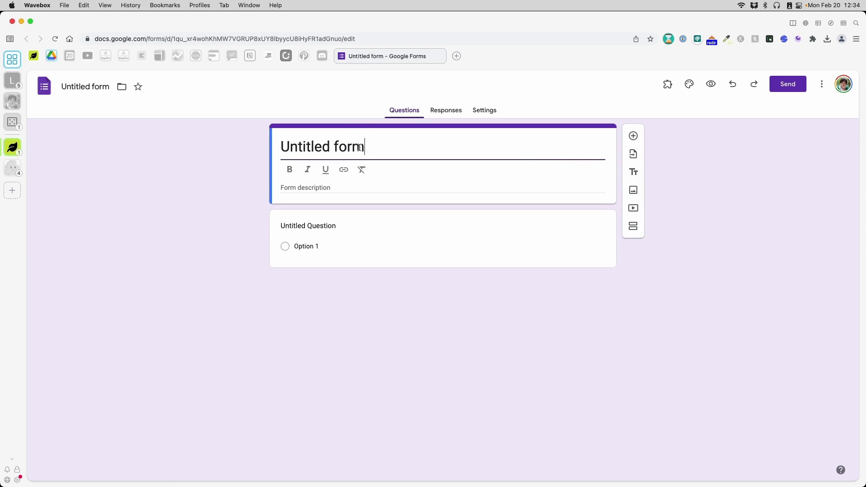
{"action": "key", "text": "super+a"}
{"action": "type", "text": "Create A Funnel With Canva"}
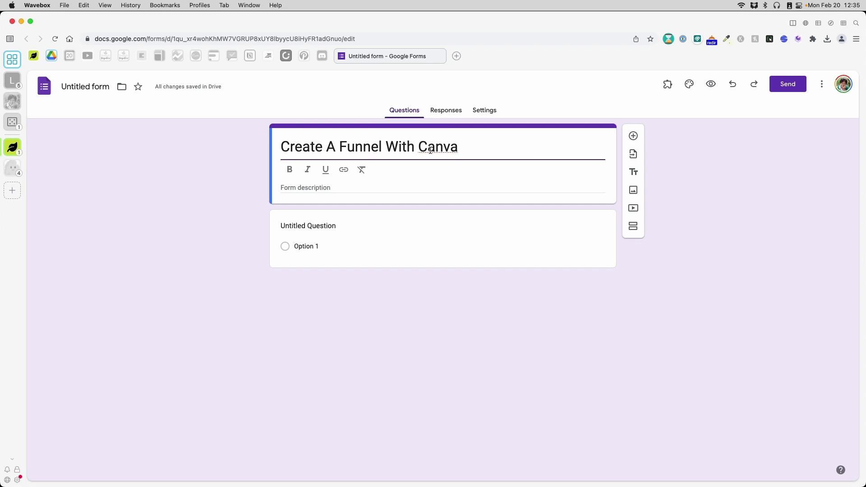
{"action": "left_click", "coordinate": [458, 188]}
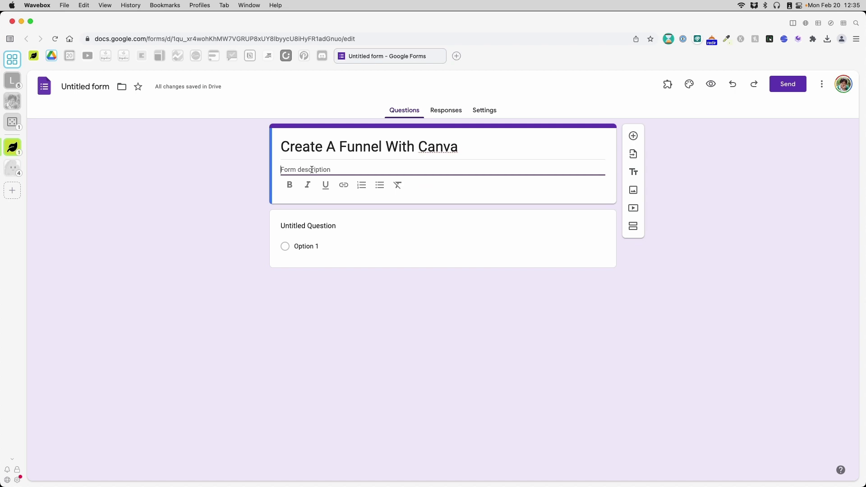
- Write a form description asking visitors for name and email to get the Canva funnel mini-course
{"action": "type", "text": "Want to l"}
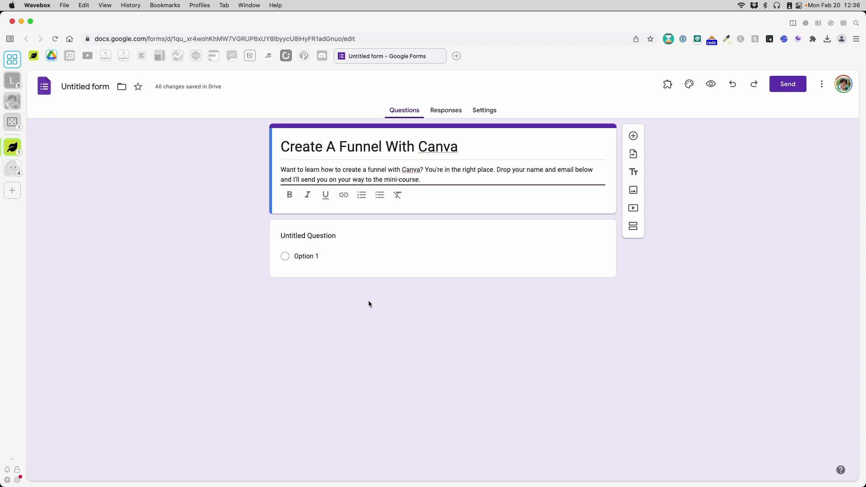
- Title the first question 'What's your name?', keep it Short answer, and make it required
{"action": "left_click", "coordinate": [361, 296]}
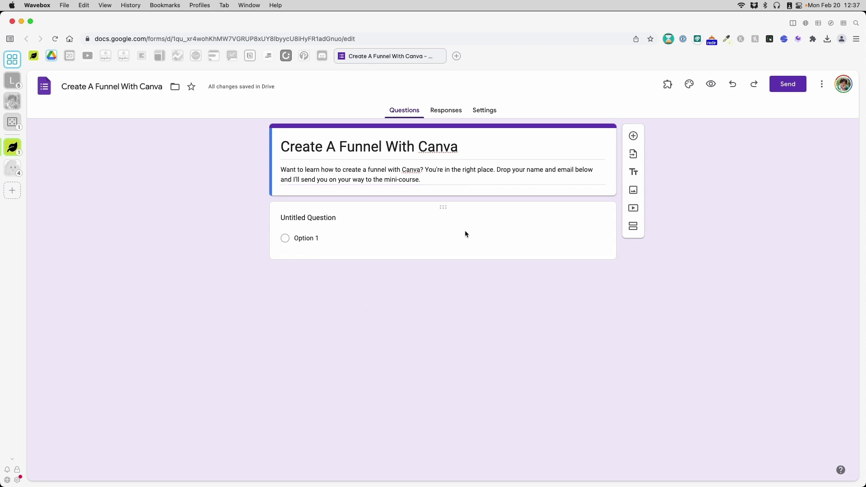
{"action": "left_click", "coordinate": [444, 207]}
{"action": "left_click", "coordinate": [362, 232]}
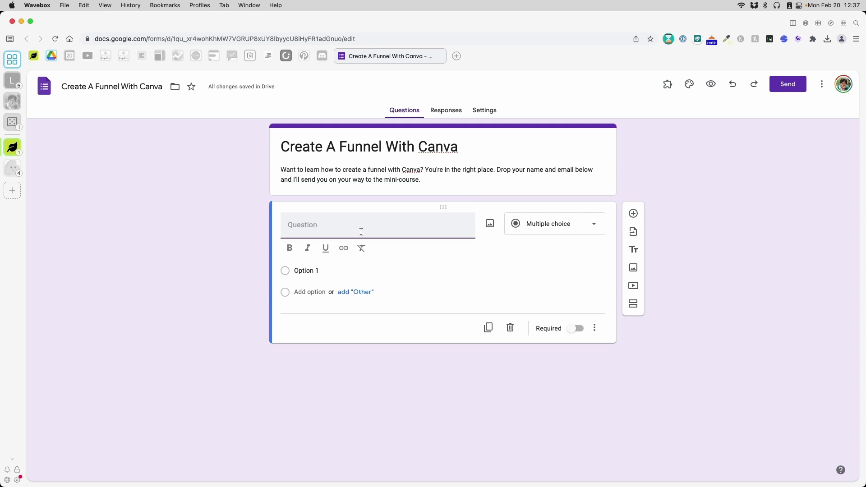
{"action": "type", "text": "What's your name?"}
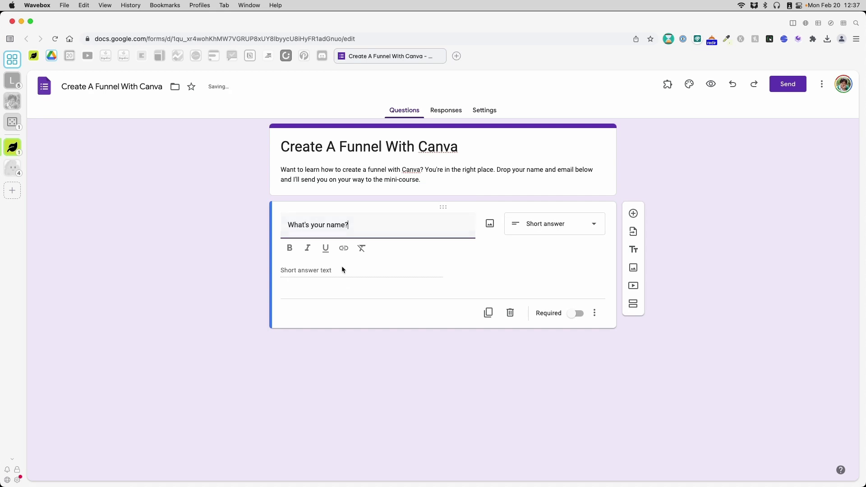
{"action": "left_click", "coordinate": [561, 227]}
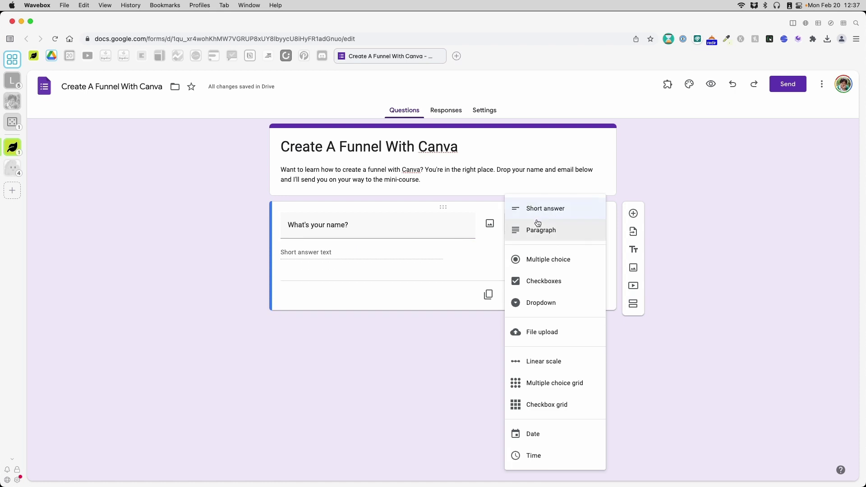
{"action": "left_click", "coordinate": [472, 263]}
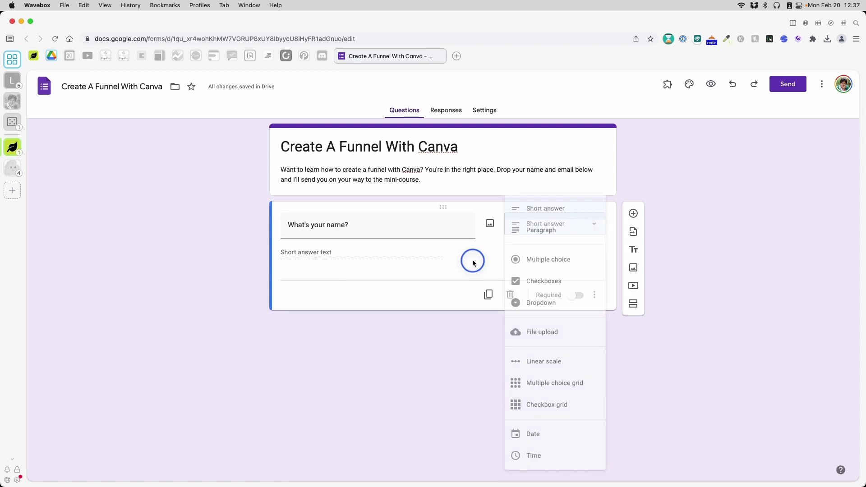
{"action": "left_click", "coordinate": [574, 296]}
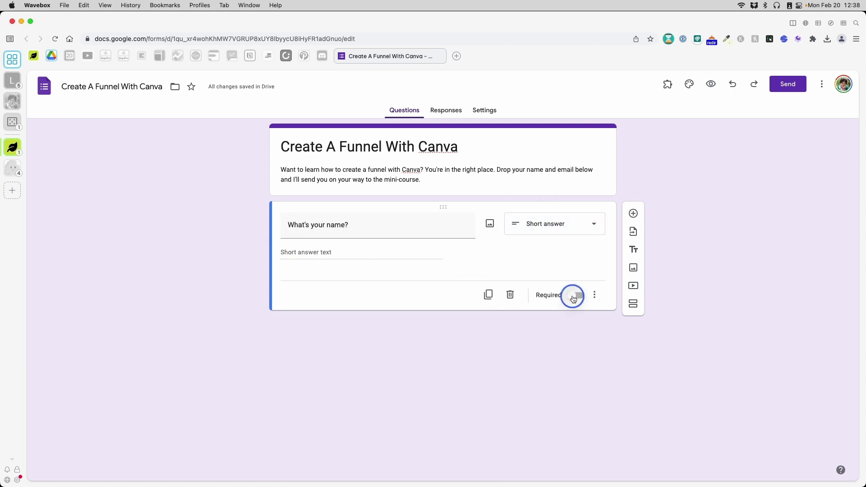
{"action": "left_click", "coordinate": [554, 317]}
{"action": "left_click", "coordinate": [454, 112]}
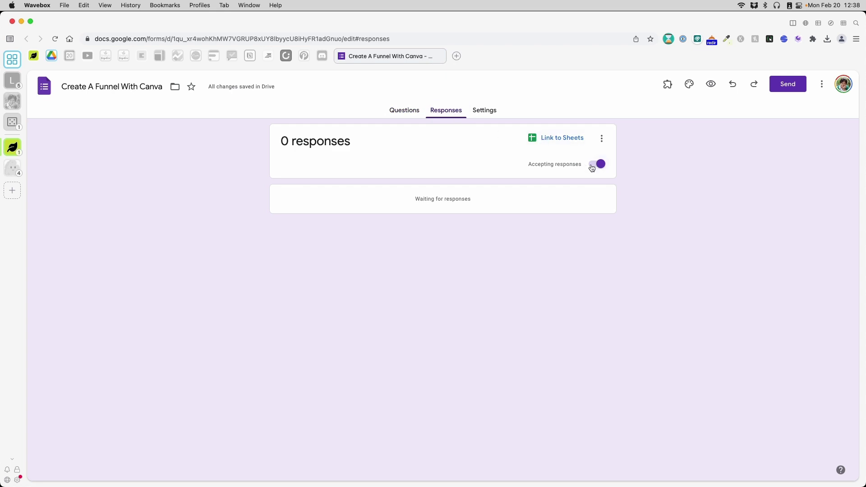
- Link responses to a new 'Create A Funnel With Canva (Responses)' spreadsheet, then reach form Settings
{"action": "left_click", "coordinate": [573, 140]}
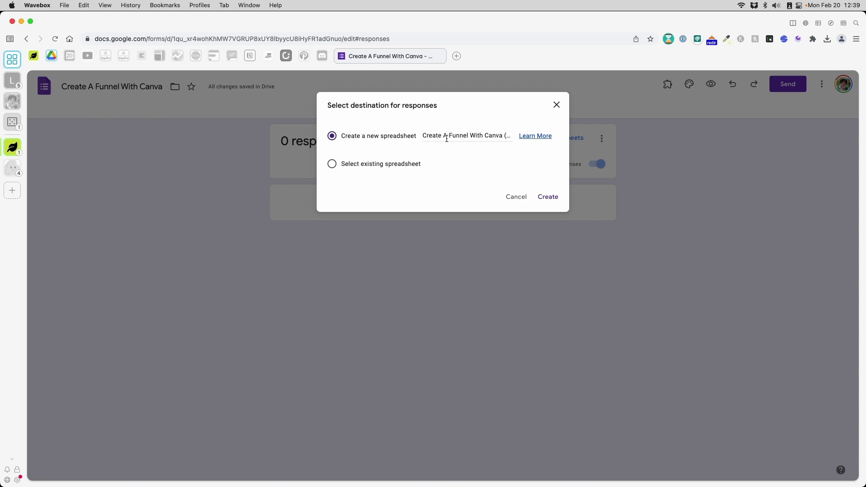
{"action": "left_click", "coordinate": [544, 199]}
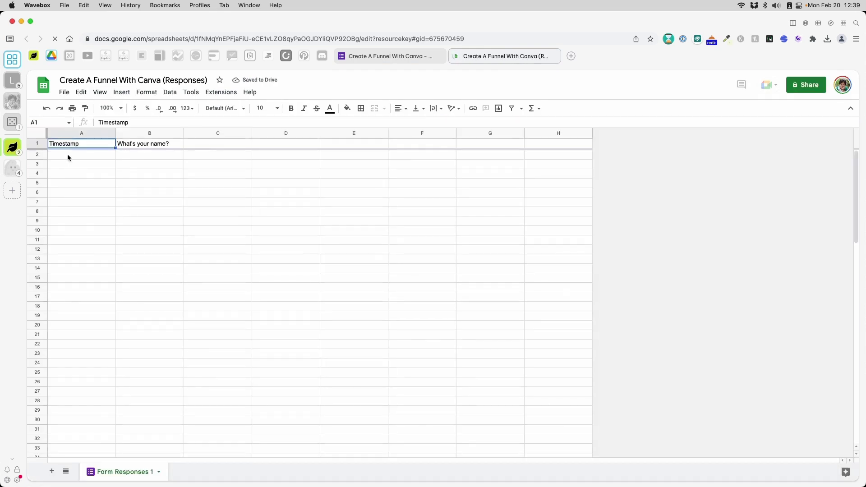
{"action": "left_click", "coordinate": [371, 58]}
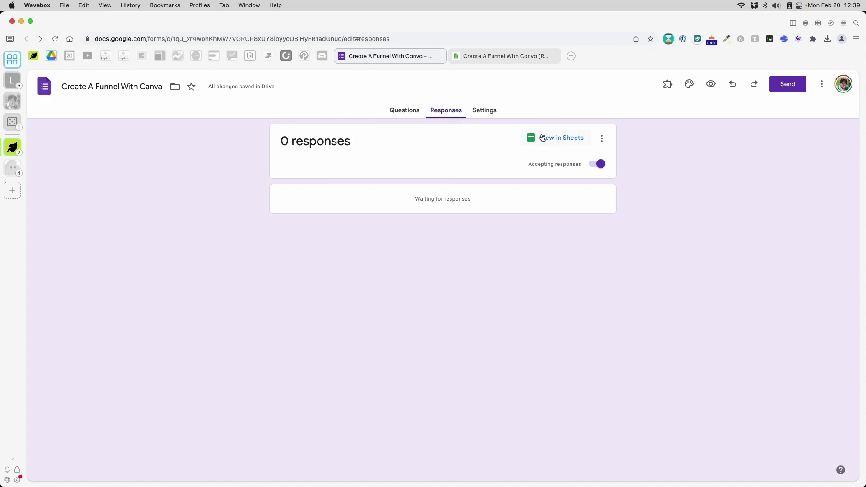
{"action": "left_click", "coordinate": [489, 112]}
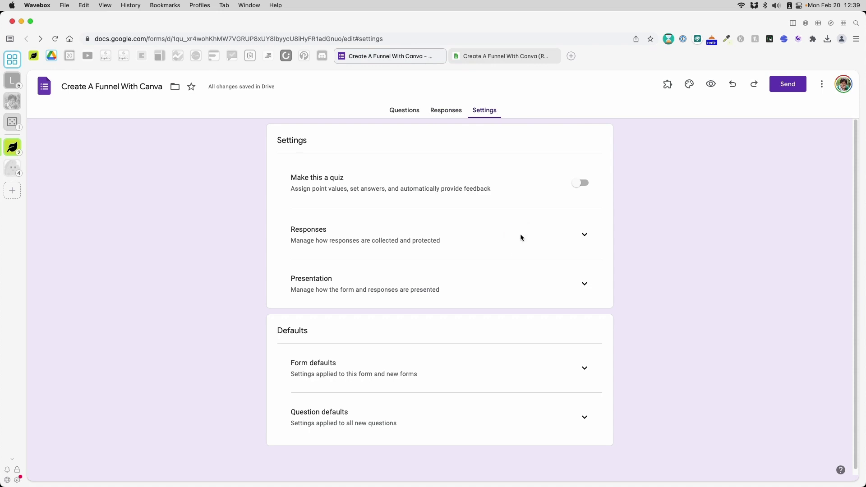
- Switch on Collect email addresses in the Responses settings
{"action": "left_click", "coordinate": [584, 236]}
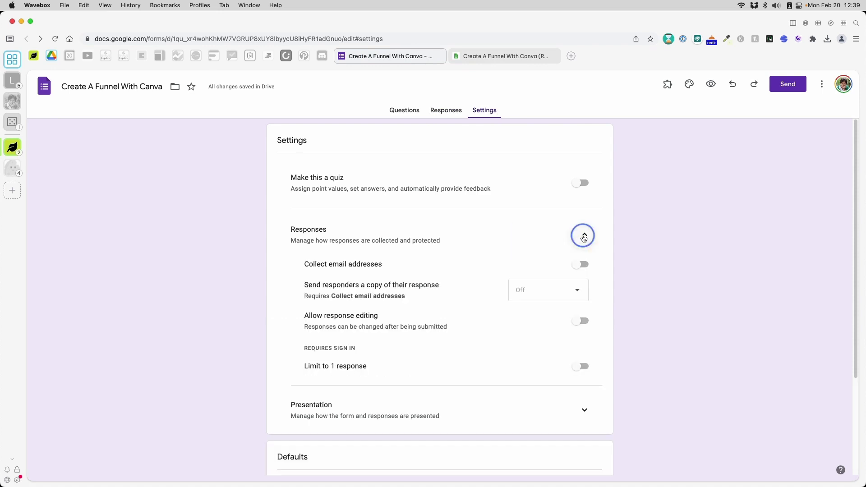
{"action": "left_click", "coordinate": [579, 266]}
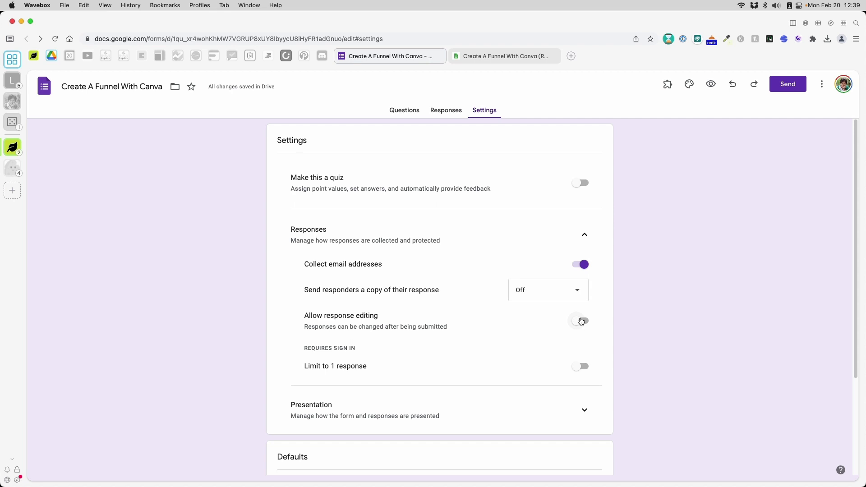
{"action": "scroll", "coordinate": [437, 339], "scroll_direction": "down", "scroll_amount": 3}
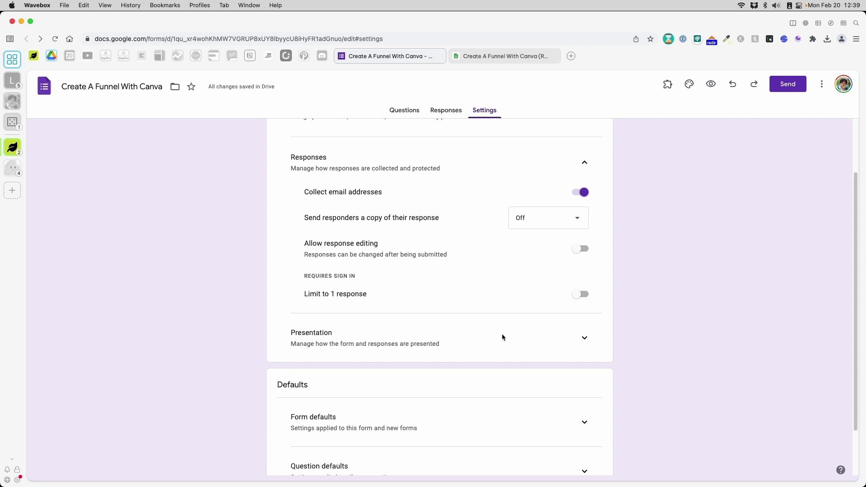
{"action": "left_click", "coordinate": [581, 339]}
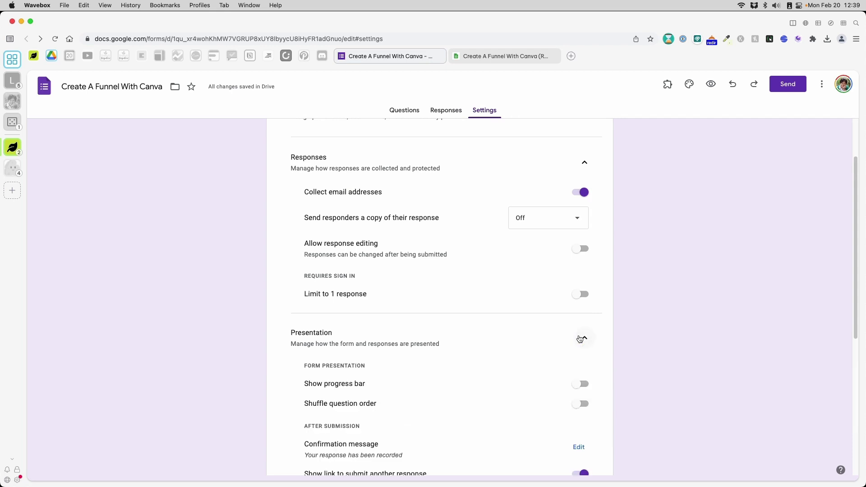
- Leave the Show progress bar toggle off in the Presentation settings
{"action": "scroll", "coordinate": [580, 339], "scroll_direction": "down", "scroll_amount": 3}
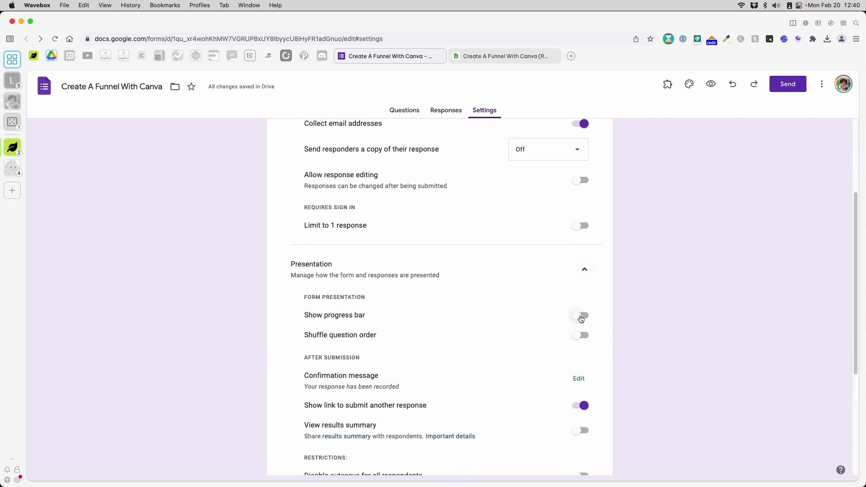
{"action": "left_click", "coordinate": [582, 316]}
{"action": "left_click", "coordinate": [575, 319]}
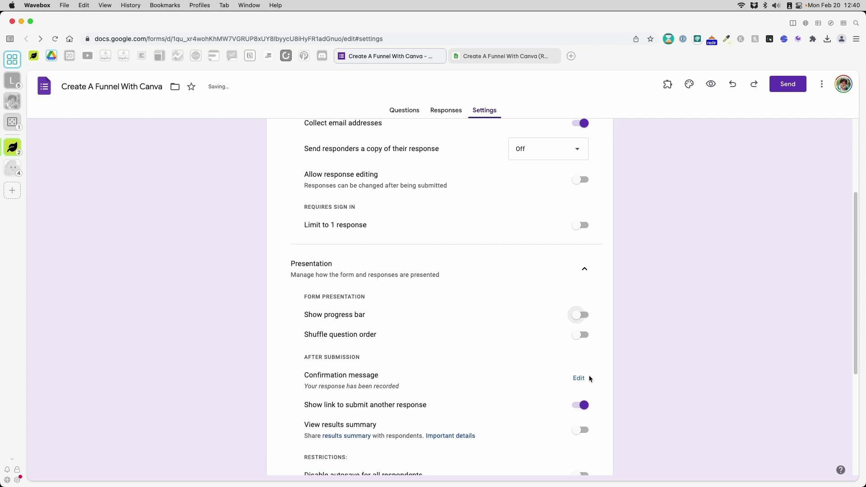
{"action": "scroll", "coordinate": [589, 375], "scroll_direction": "down", "scroll_amount": 3}
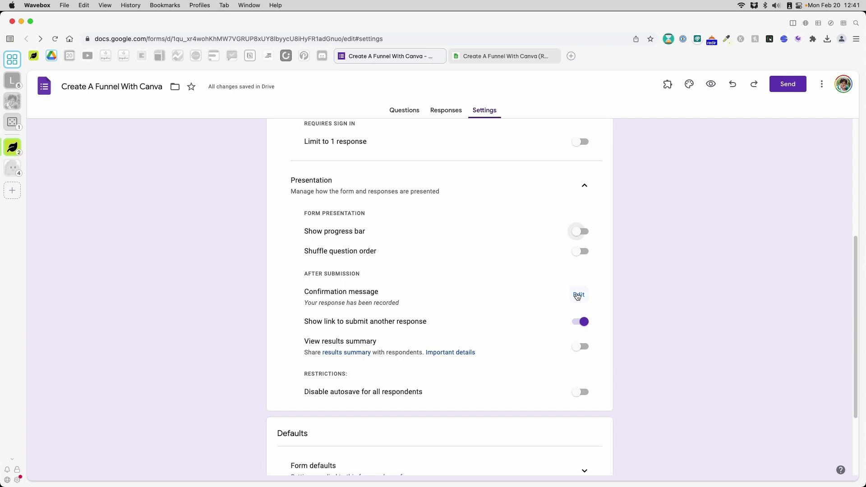
- Save a confirmation message: 'Great! You're In', then ask respondents to check their inbox for a confirmation
{"action": "left_click", "coordinate": [579, 295]}
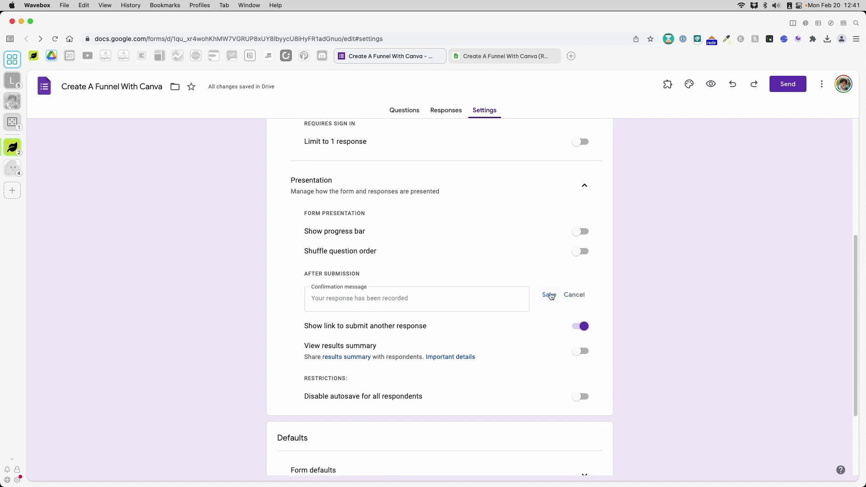
{"action": "left_click", "coordinate": [387, 303]}
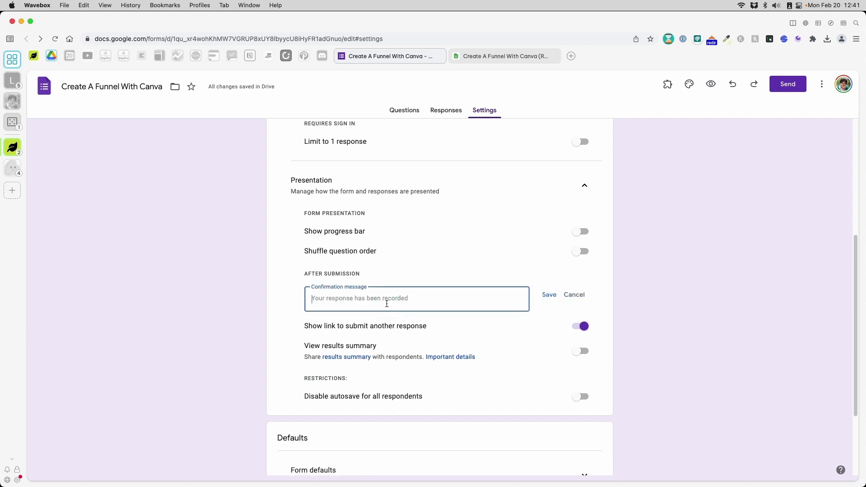
{"action": "type", "text": "Great! You're In!"}
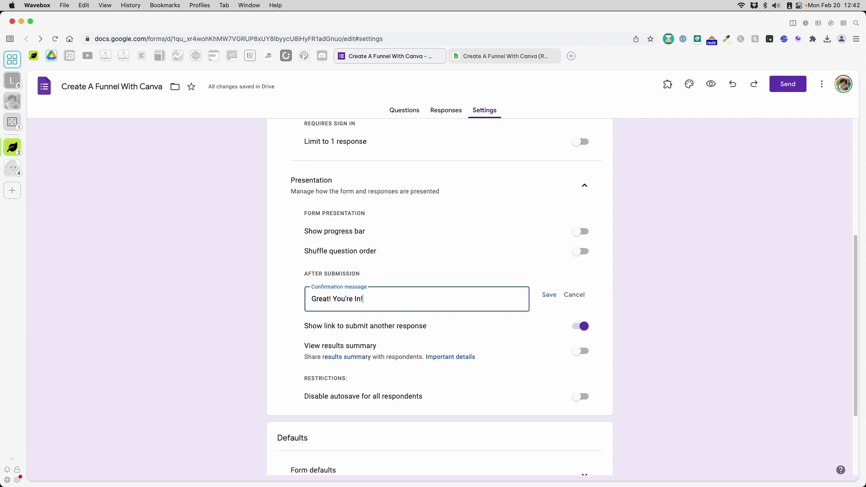
{"action": "key", "text": "Return"}
{"action": "type", "text": "Plas"}
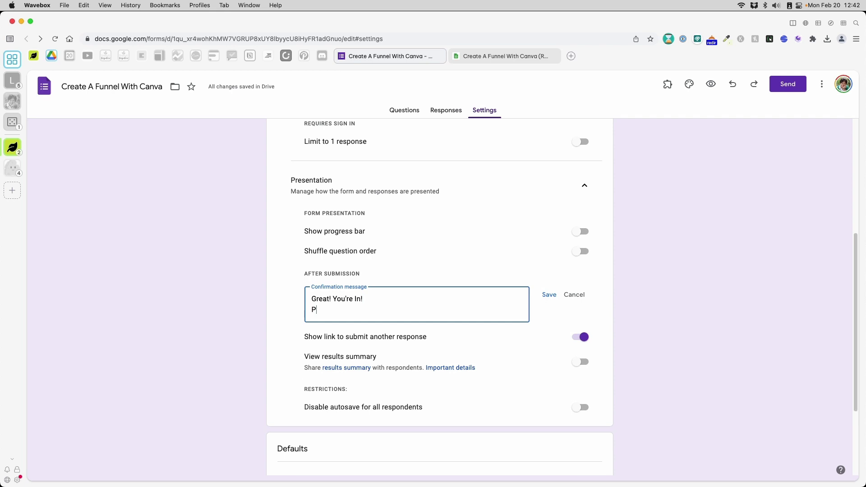
{"action": "key", "text": "BackSpace"}
{"action": "key", "text": "BackSpace"}
{"action": "type", "text": "ease check your inbox fo"}
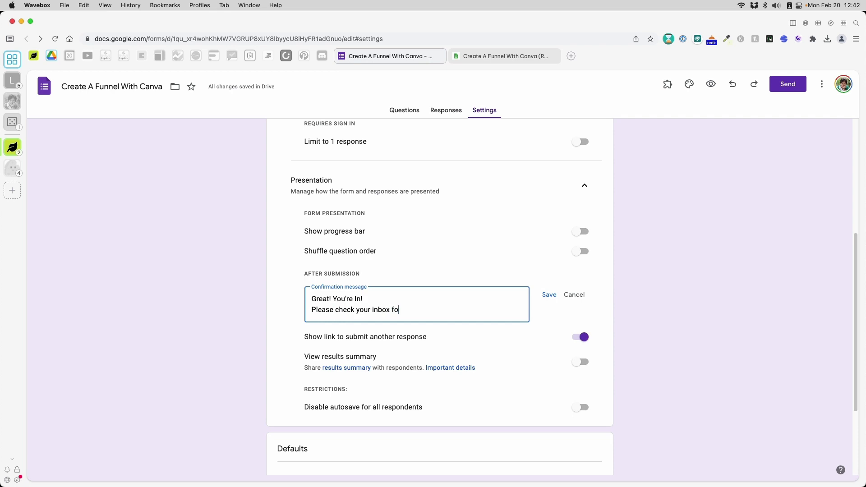
{"action": "type", "text": "r a confirmationand the next step"}
{"action": "key", "text": "super+a"}
{"action": "key", "text": "super+v"}
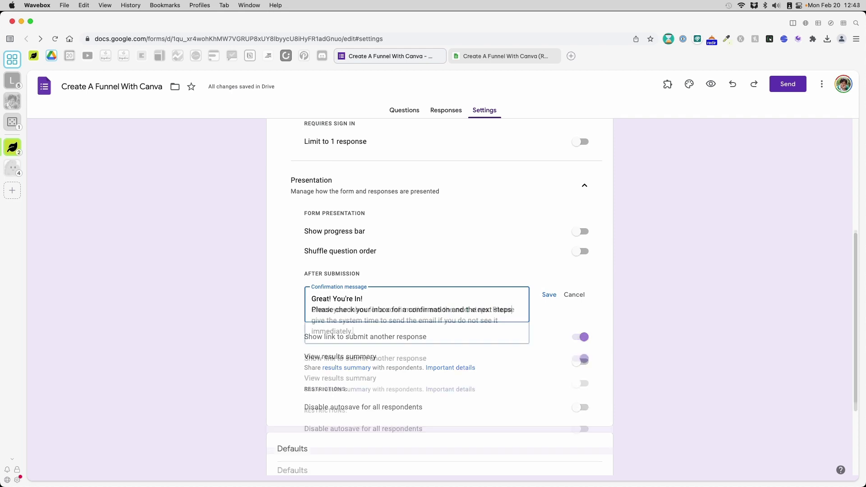
{"action": "left_click", "coordinate": [549, 295]}
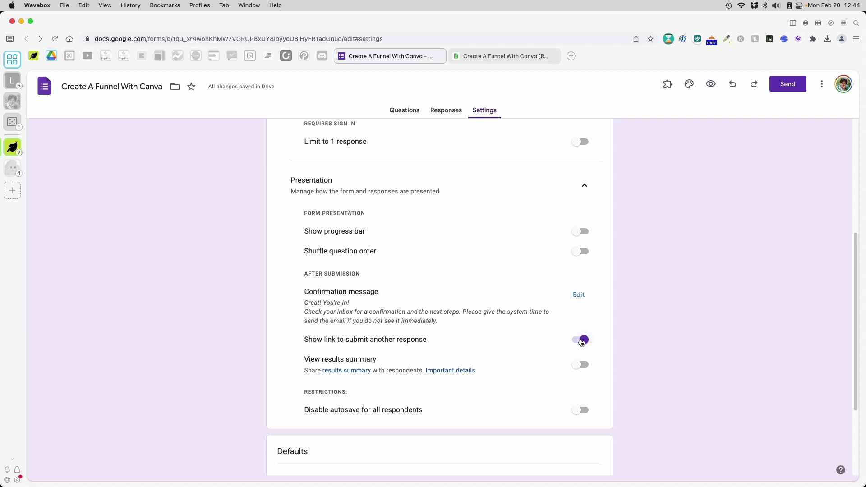
- Turn off the link to submit another response
{"action": "left_click", "coordinate": [582, 342]}
{"action": "scroll", "coordinate": [409, 383], "scroll_direction": "down", "scroll_amount": 2}
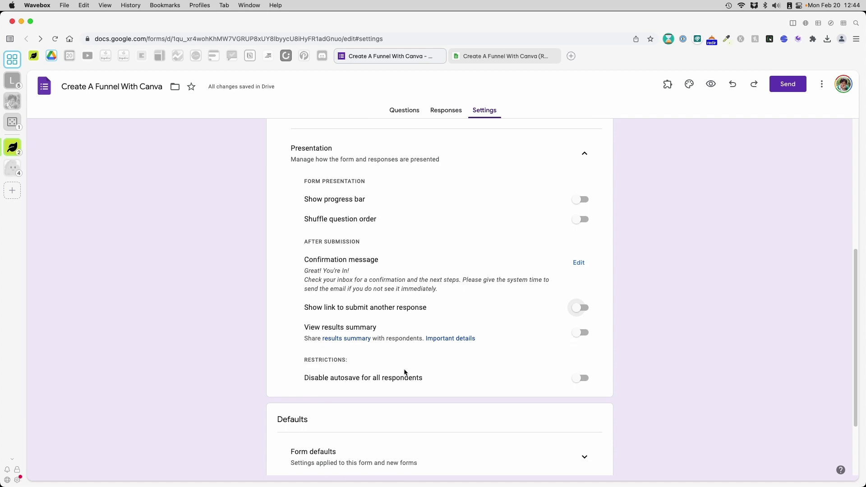
{"action": "scroll", "coordinate": [405, 372], "scroll_direction": "up", "scroll_amount": 6}
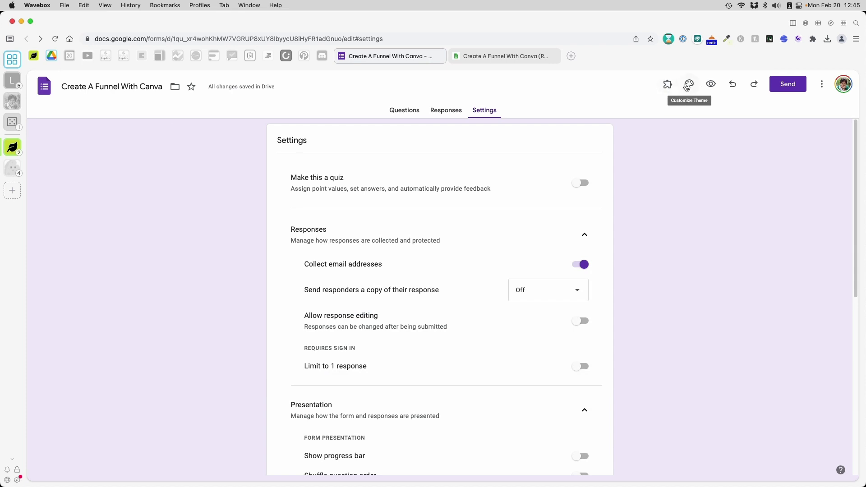
{"action": "left_click", "coordinate": [688, 87]}
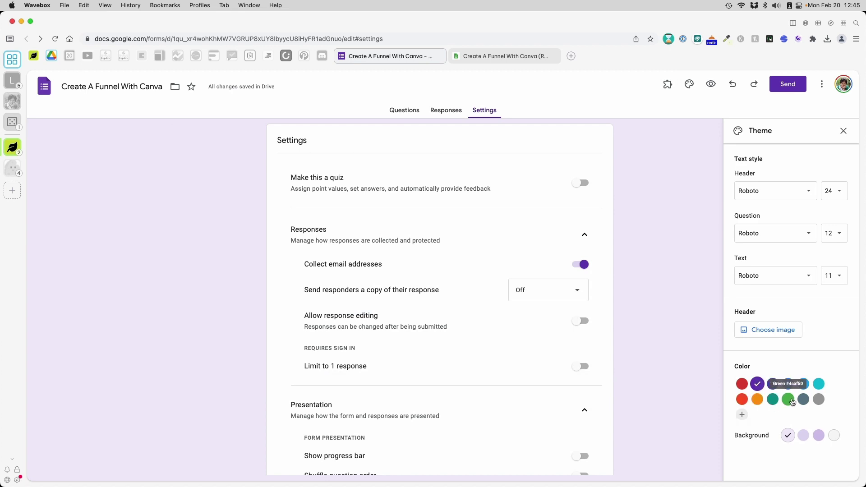
- Make the theme colour green and browse the computer for a header image
{"action": "left_click", "coordinate": [792, 401]}
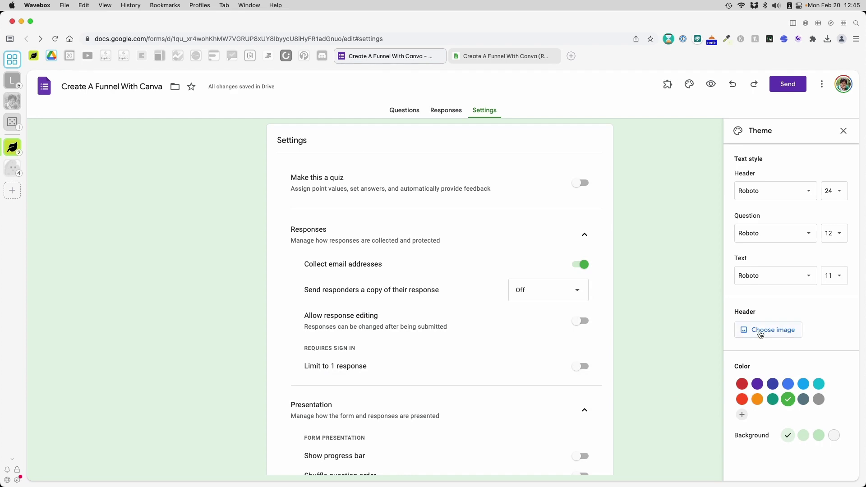
{"action": "left_click", "coordinate": [390, 111]}
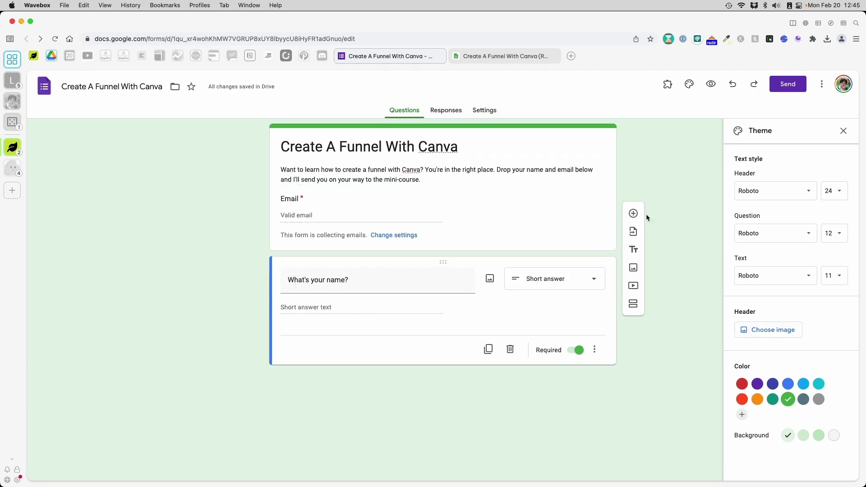
{"action": "left_click", "coordinate": [773, 336]}
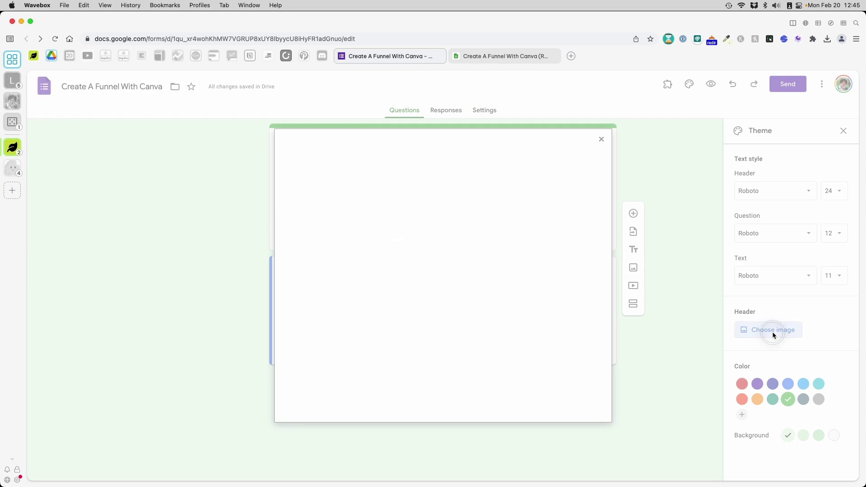
{"action": "left_click", "coordinate": [440, 334]}
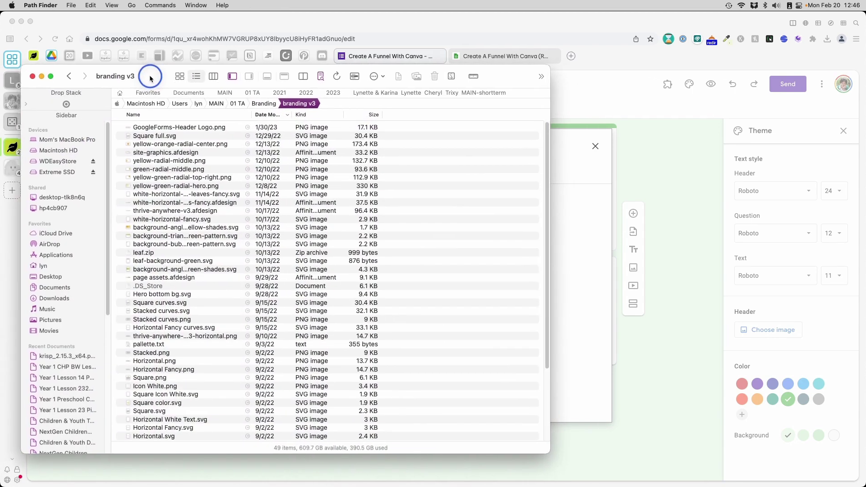
- Check GoogleForms-Header Logo.png's info in Path Finder and drag it into the header upload area
{"action": "left_click_drag", "start_coordinate": [150, 79], "coordinate": [148, 78]}
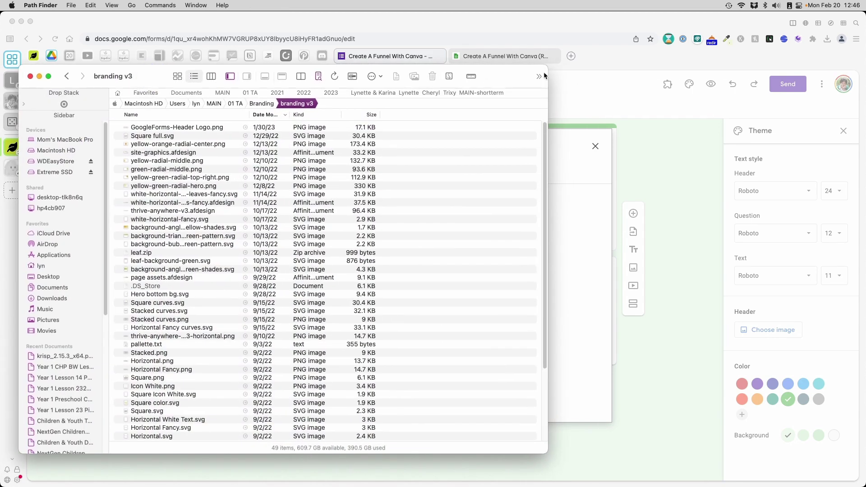
{"action": "left_click_drag", "start_coordinate": [547, 74], "coordinate": [424, 64]}
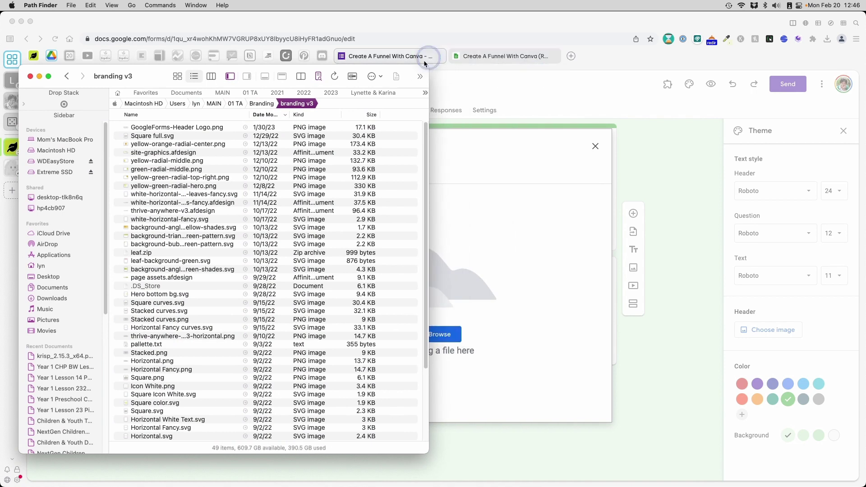
{"action": "right_click", "coordinate": [191, 129]}
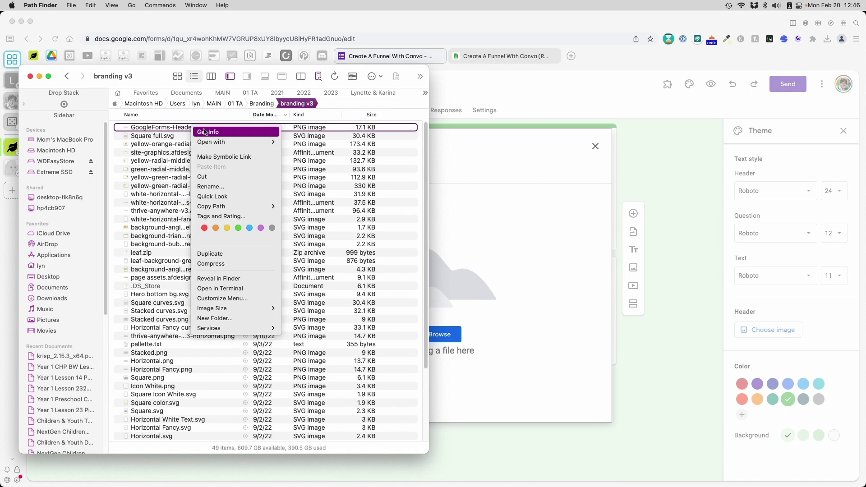
{"action": "left_click", "coordinate": [205, 131]}
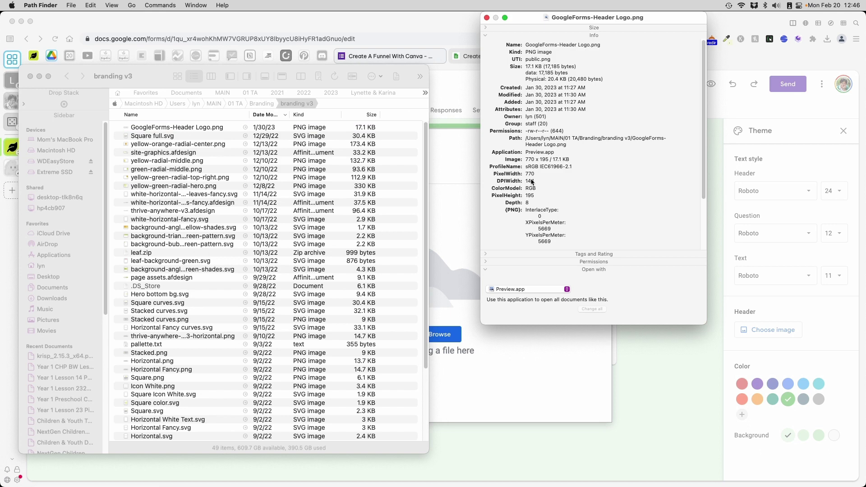
{"action": "left_click", "coordinate": [487, 18]}
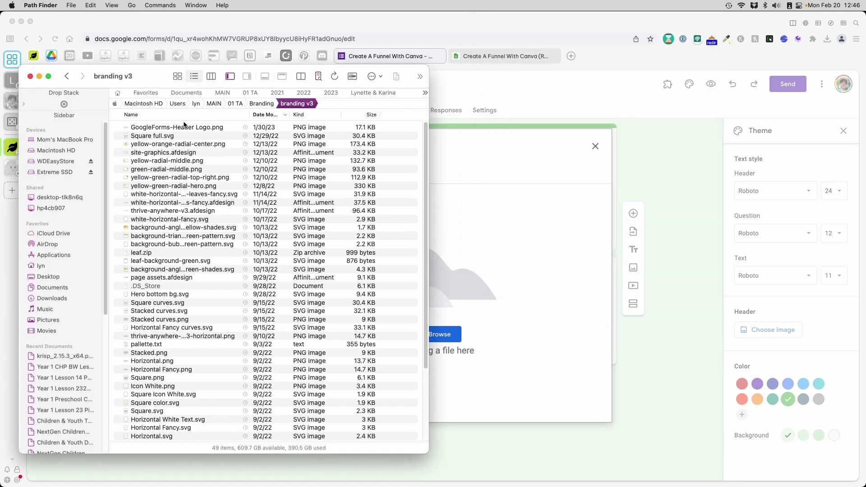
{"action": "left_click_drag", "start_coordinate": [179, 128], "coordinate": [495, 236]}
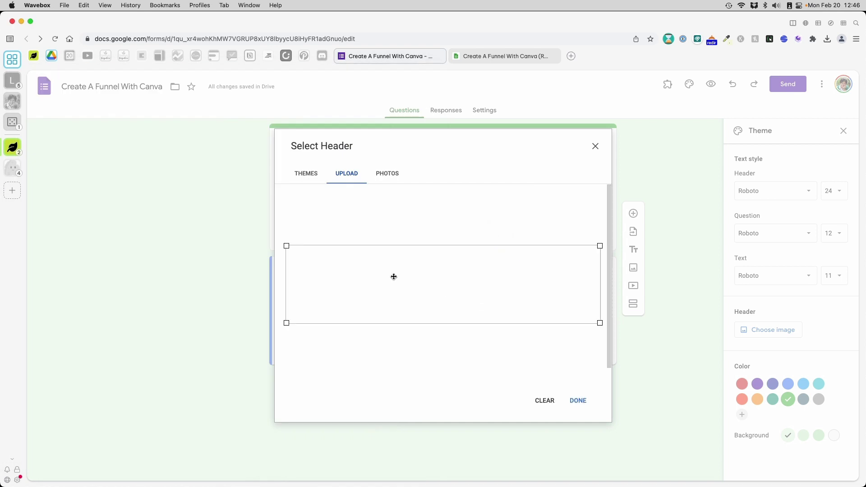
- Confirm the THRIVE Anywhere header, set theme colour #c1ce68, and close the Theme panel
{"action": "left_click", "coordinate": [580, 407]}
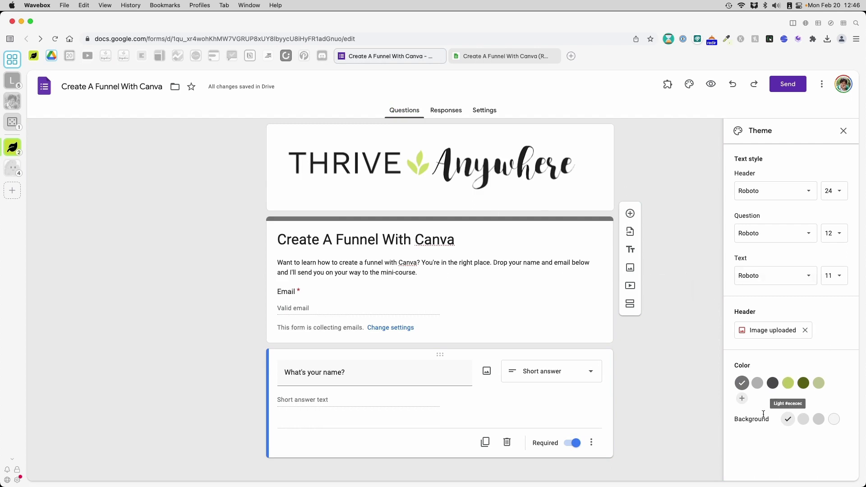
{"action": "left_click", "coordinate": [787, 389]}
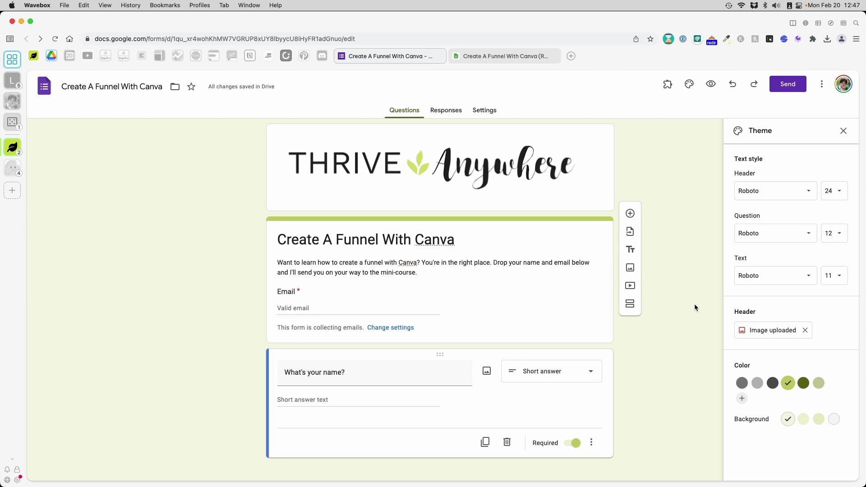
{"action": "left_click", "coordinate": [393, 359]}
{"action": "left_click", "coordinate": [844, 131]}
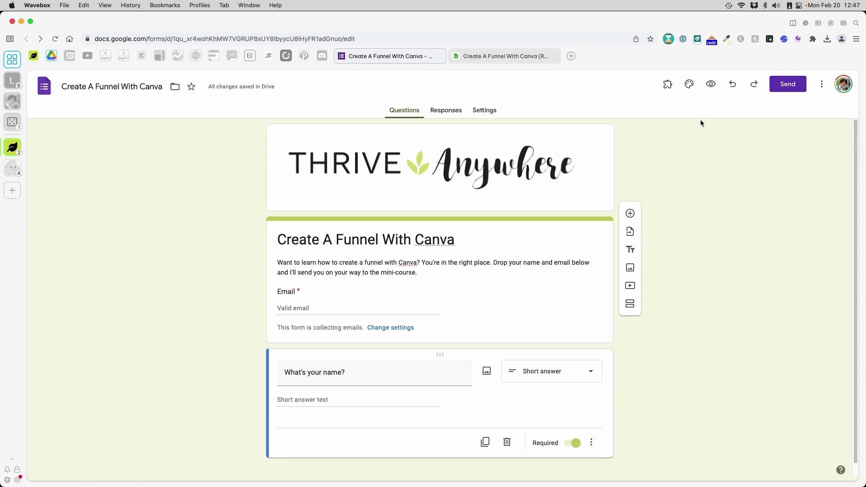
- Preview the branded form as a respondent, then bring up the Send form dialog
{"action": "left_click", "coordinate": [712, 84]}
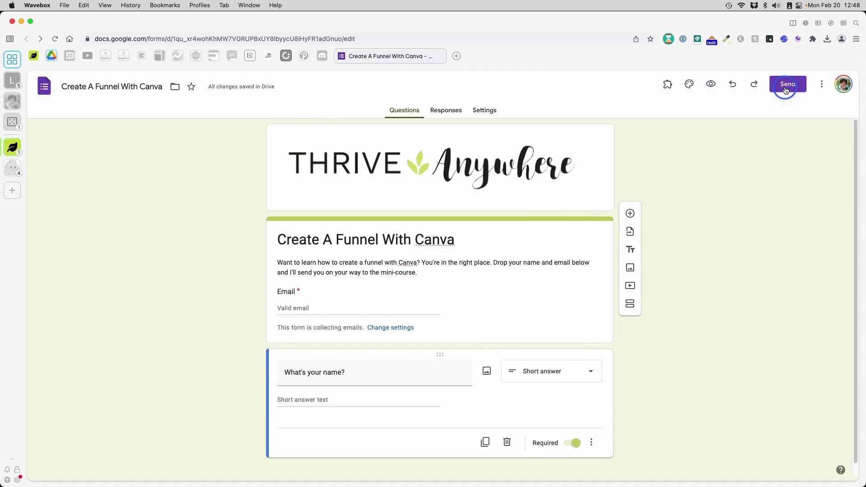
{"action": "left_click", "coordinate": [788, 85]}
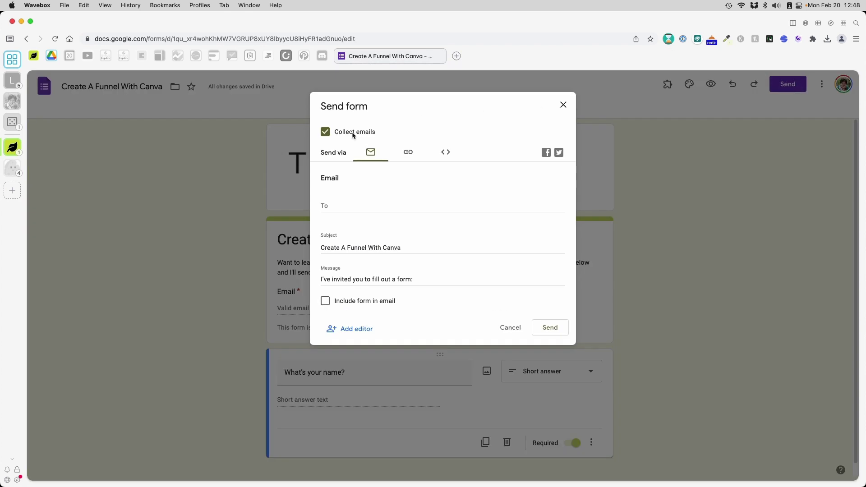
- Copy the form's shortened forms.gle link and close the Send dialog
{"action": "left_click", "coordinate": [409, 154]}
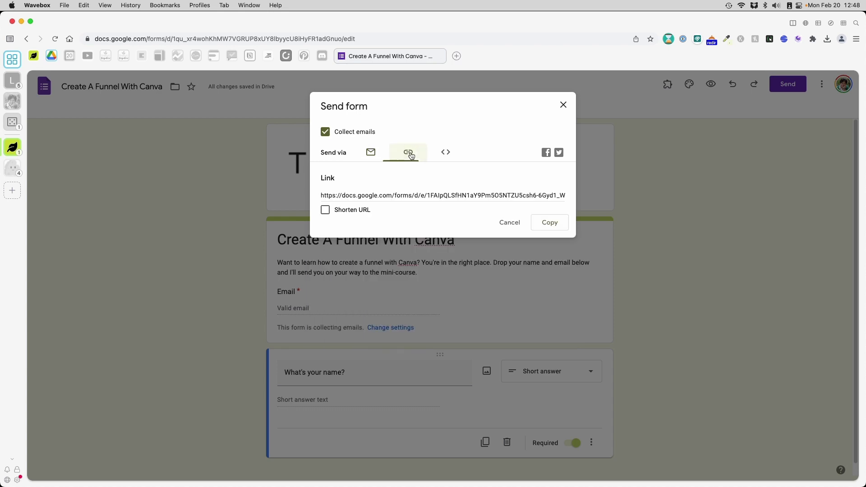
{"action": "left_click", "coordinate": [353, 210]}
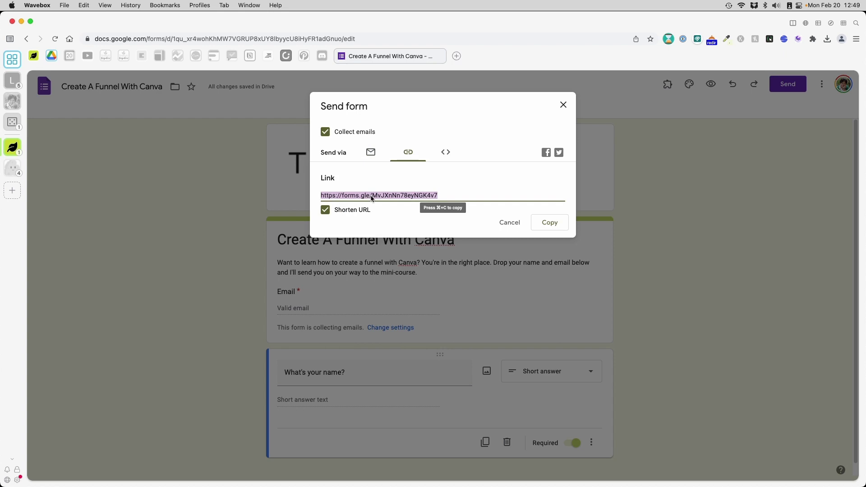
{"action": "right_click", "coordinate": [372, 199]}
{"action": "left_click", "coordinate": [398, 217]}
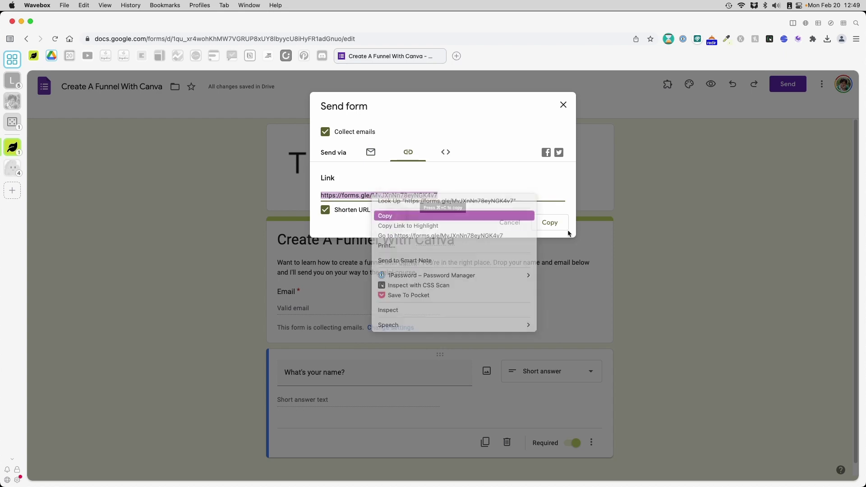
{"action": "left_click", "coordinate": [559, 224]}
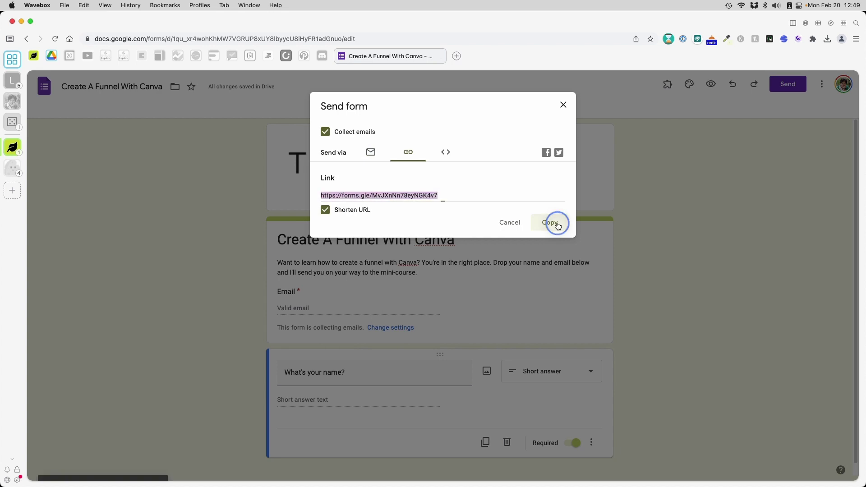
{"action": "left_click", "coordinate": [563, 105]}
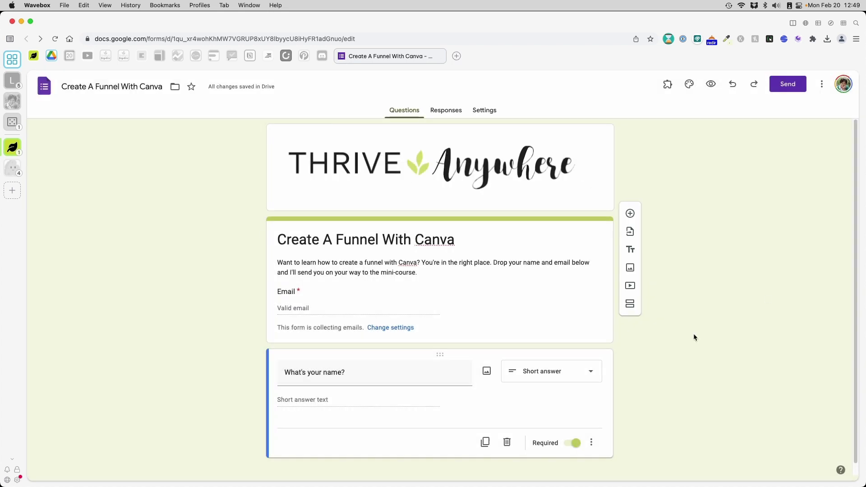
- Switch to Canva and open the DEMO: Landing Page Opt-in design from the home list
{"action": "mouse_move", "coordinate": [192, 67]}
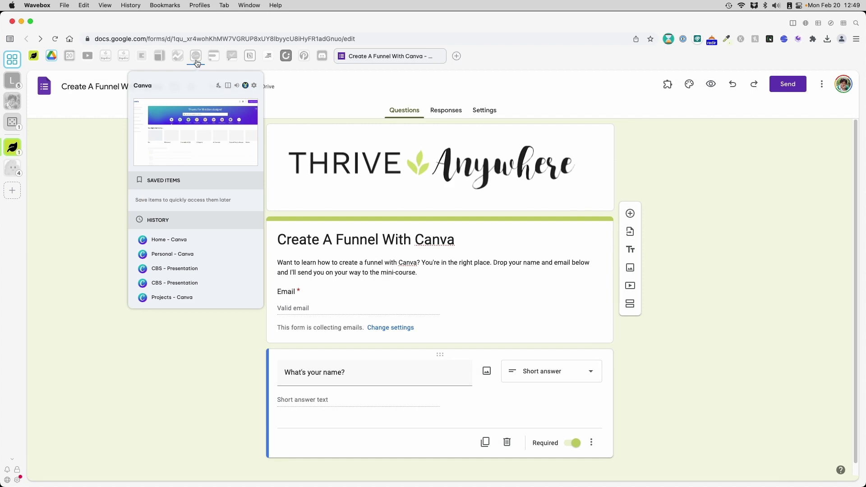
{"action": "left_click", "coordinate": [198, 63]}
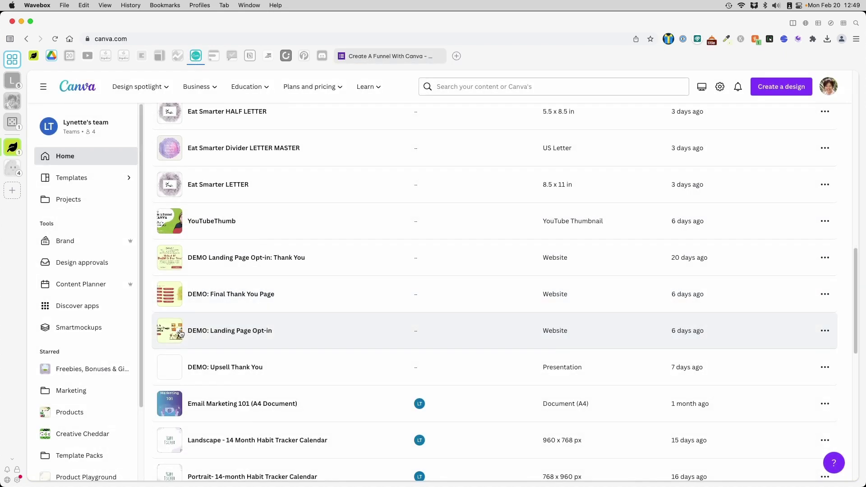
{"action": "left_click", "coordinate": [180, 331]}
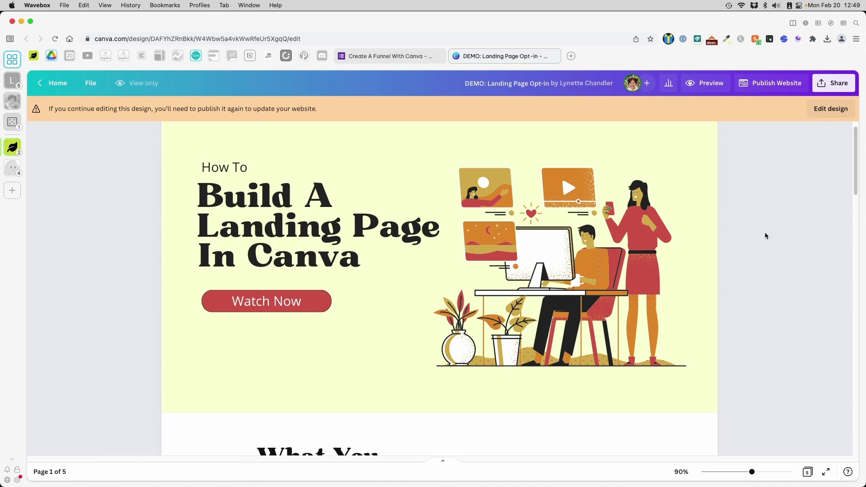
- Enter edit mode and group the Watch Now text with its button shape
{"action": "left_click", "coordinate": [817, 108]}
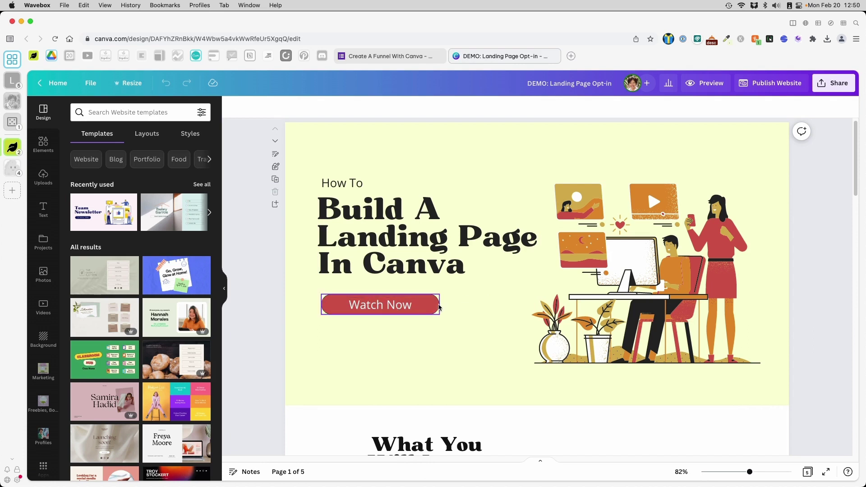
{"action": "left_click", "coordinate": [434, 310]}
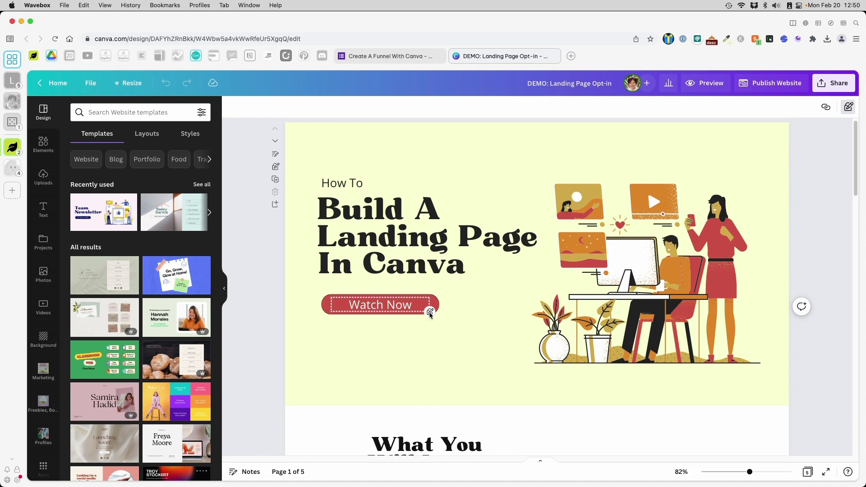
{"action": "left_click", "coordinate": [276, 167]}
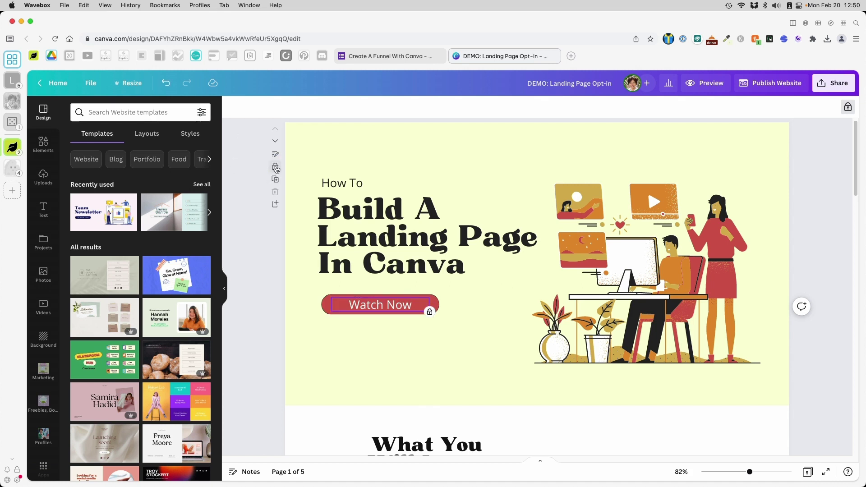
{"action": "left_click", "coordinate": [275, 166]}
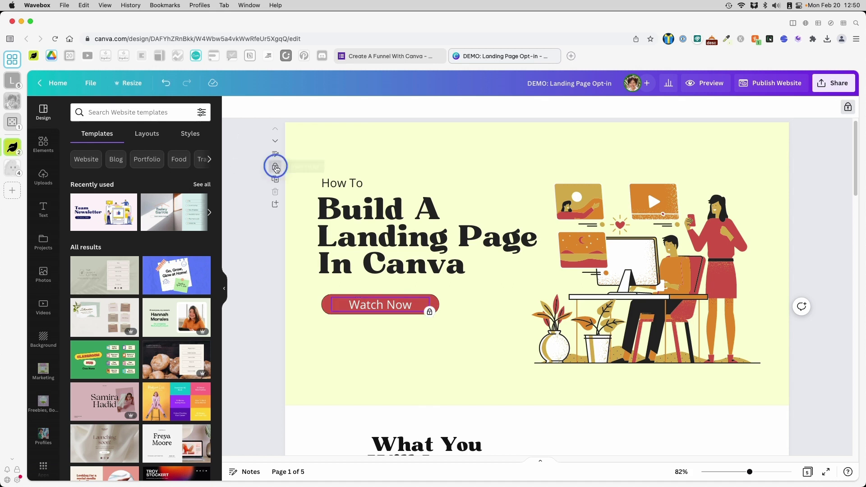
{"action": "left_click", "coordinate": [437, 309], "text": "shift"}
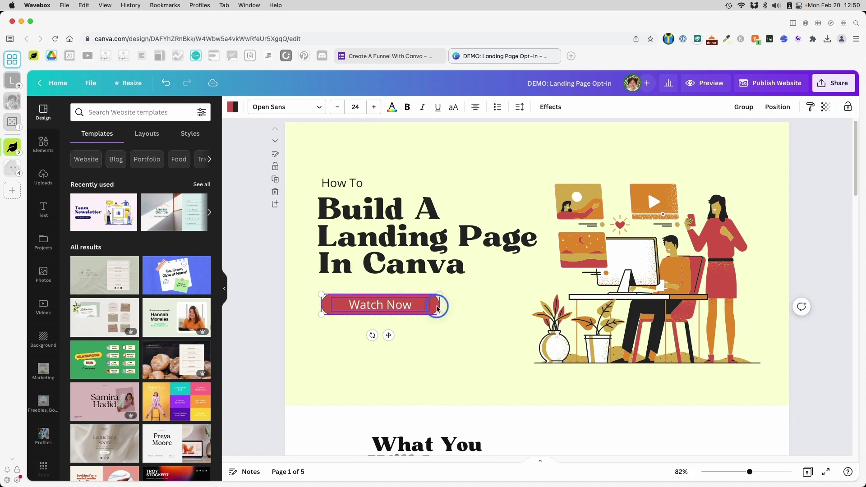
{"action": "left_click", "coordinate": [744, 107]}
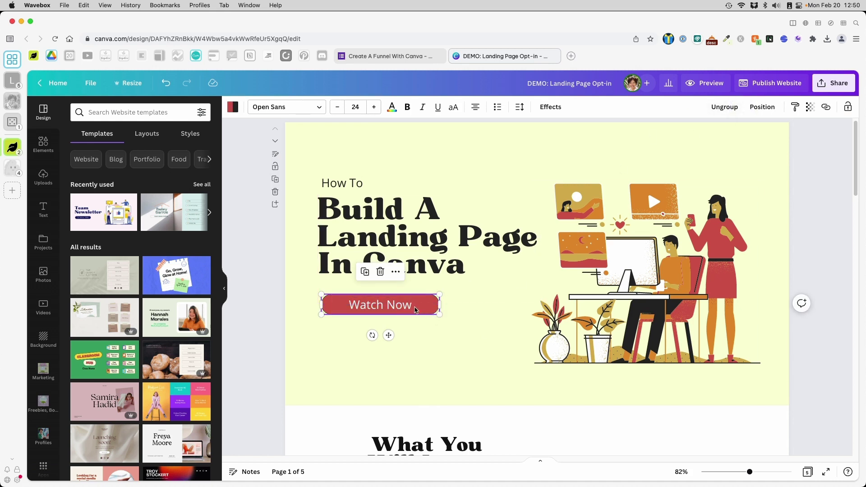
- Link the grouped Watch Now button to the form's forms.gle short URL
{"action": "left_click", "coordinate": [394, 272]}
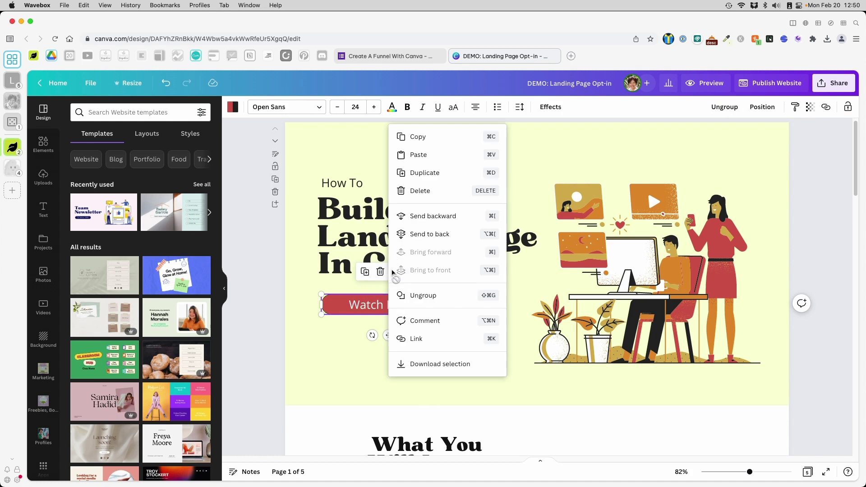
{"action": "left_click", "coordinate": [421, 340]}
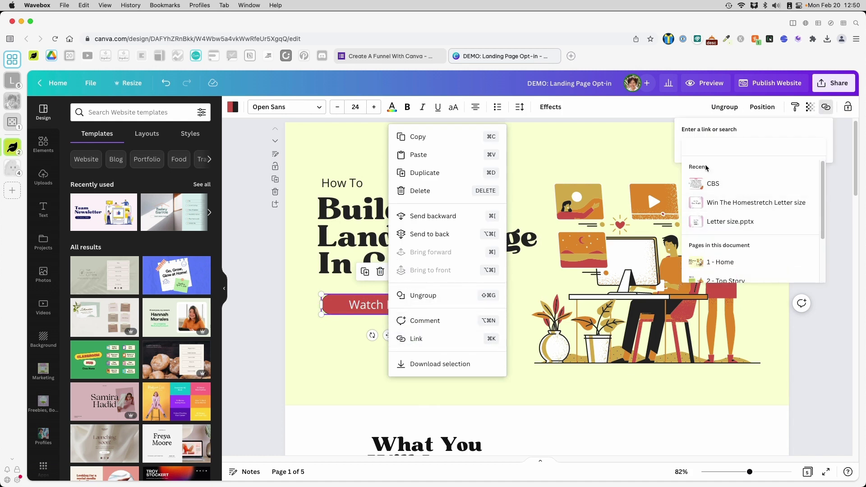
{"action": "key", "text": "super+v"}
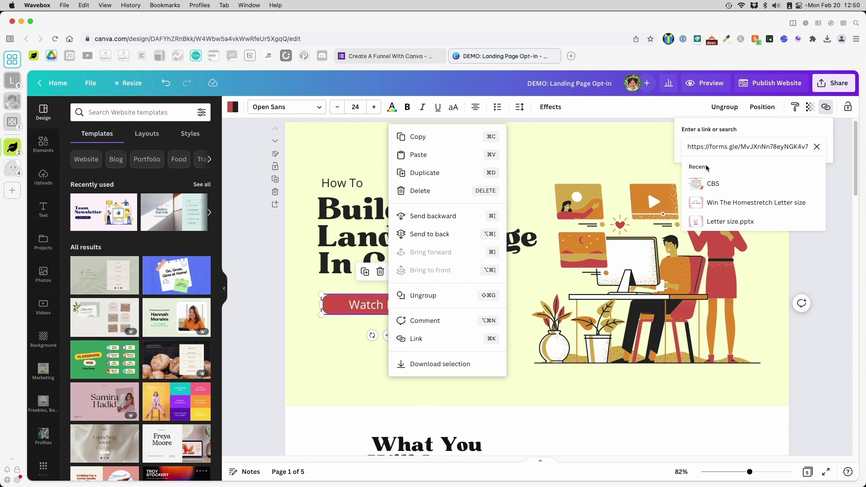
{"action": "key", "text": "Return"}
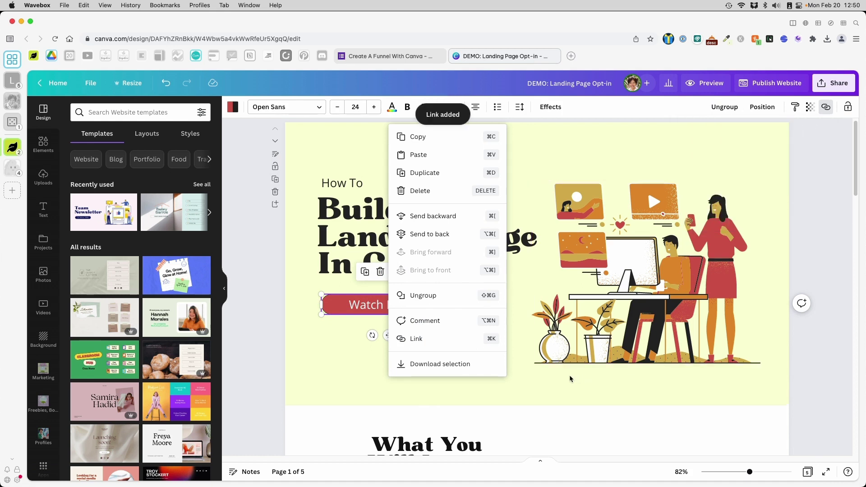
{"action": "scroll", "coordinate": [519, 384], "scroll_direction": "down", "scroll_amount": 5}
- Group the first Start Now button's text and shape and link it to the forms.gle URL
{"action": "left_click", "coordinate": [477, 392]}
{"action": "key", "text": "Escape"}
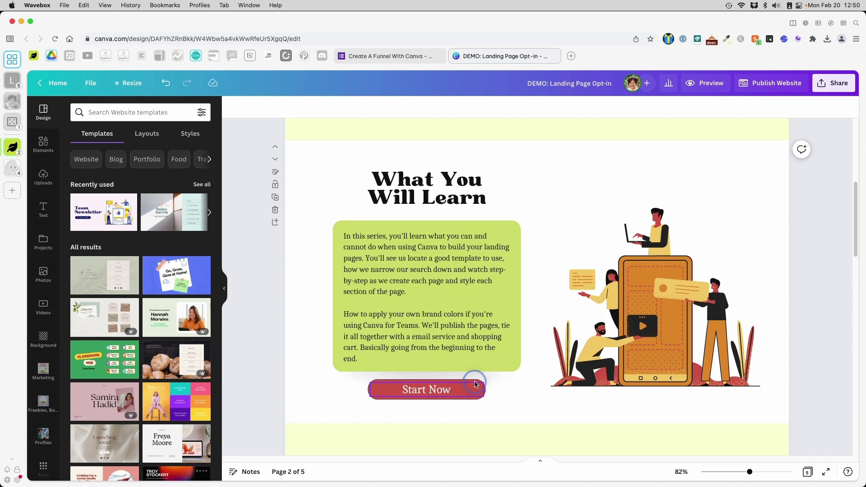
{"action": "left_click", "coordinate": [475, 386]}
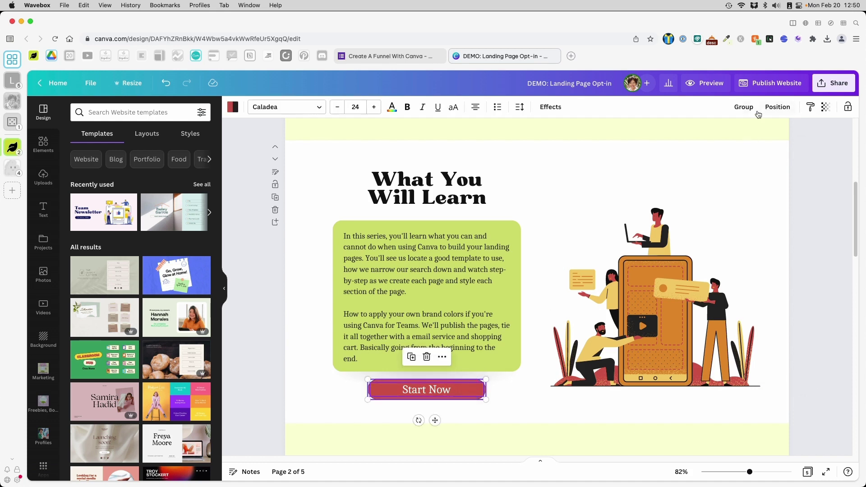
{"action": "left_click", "coordinate": [752, 111]}
{"action": "left_click", "coordinate": [442, 357]}
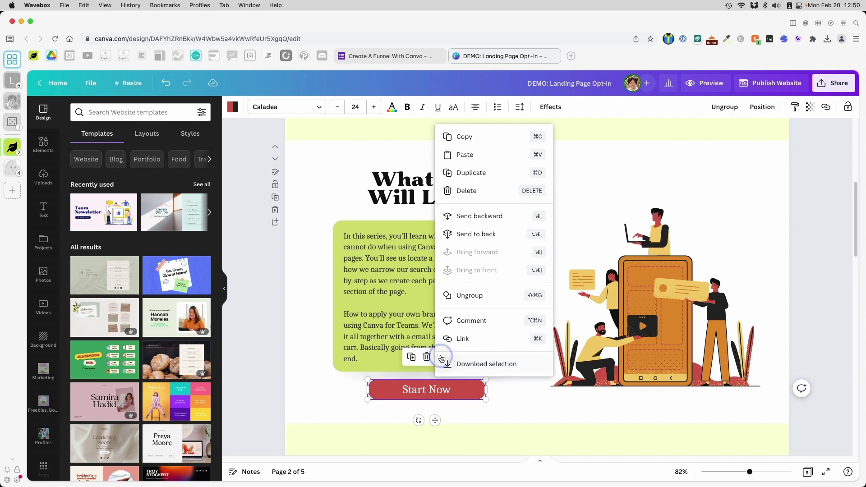
{"action": "left_click", "coordinate": [461, 336]}
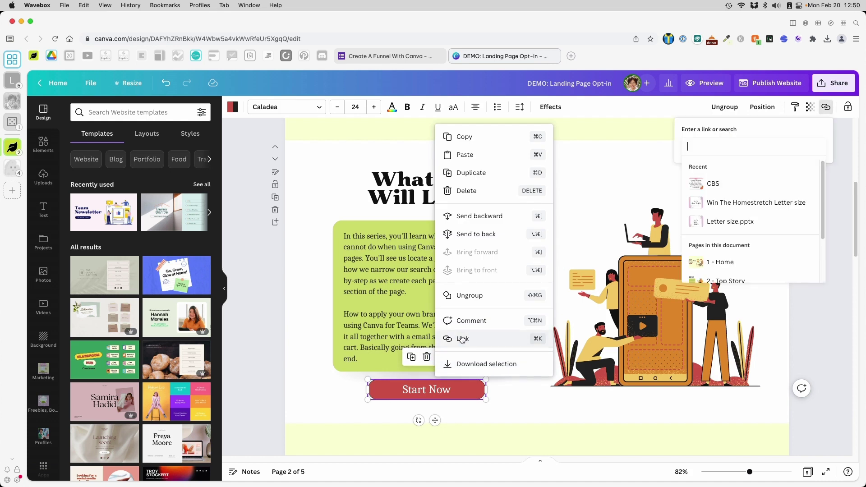
{"action": "key", "text": "super+v"}
{"action": "key", "text": "Return"}
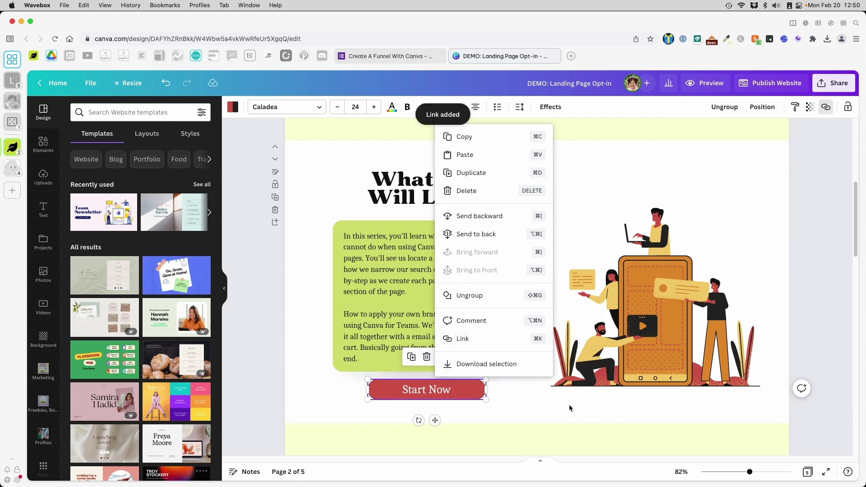
- Link the Start Now button on page 3 to the same forms.gle short link
{"action": "scroll", "coordinate": [573, 400], "scroll_direction": "down", "scroll_amount": 5}
{"action": "scroll", "coordinate": [578, 393], "scroll_direction": "down", "scroll_amount": 6}
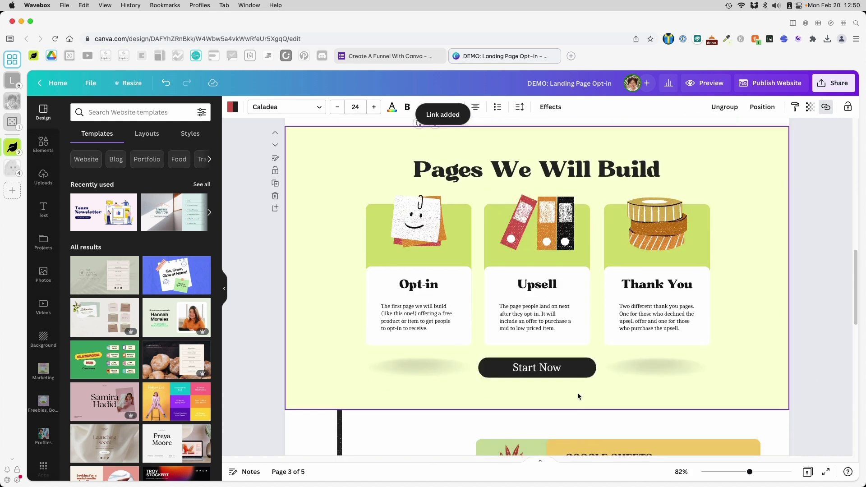
{"action": "left_click", "coordinate": [570, 374]}
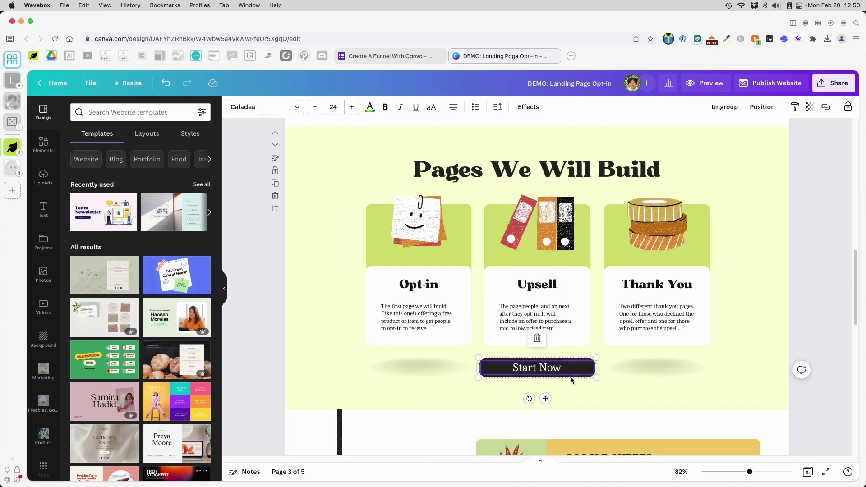
{"action": "left_click", "coordinate": [546, 399]}
{"action": "left_click", "coordinate": [552, 335]}
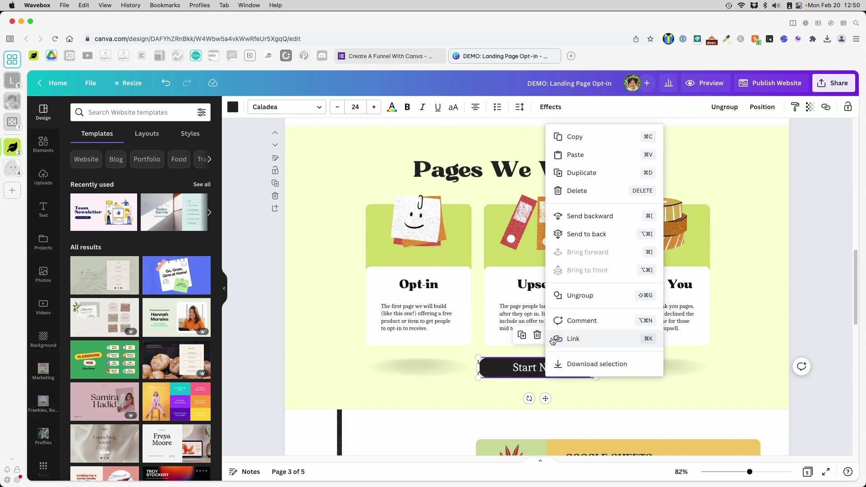
{"action": "left_click", "coordinate": [569, 340]}
{"action": "key", "text": "cmd+v"}
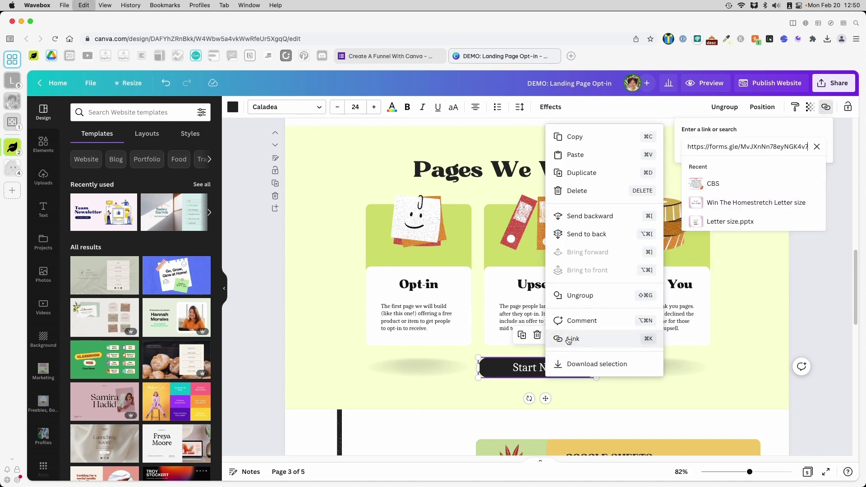
{"action": "key", "text": "Return"}
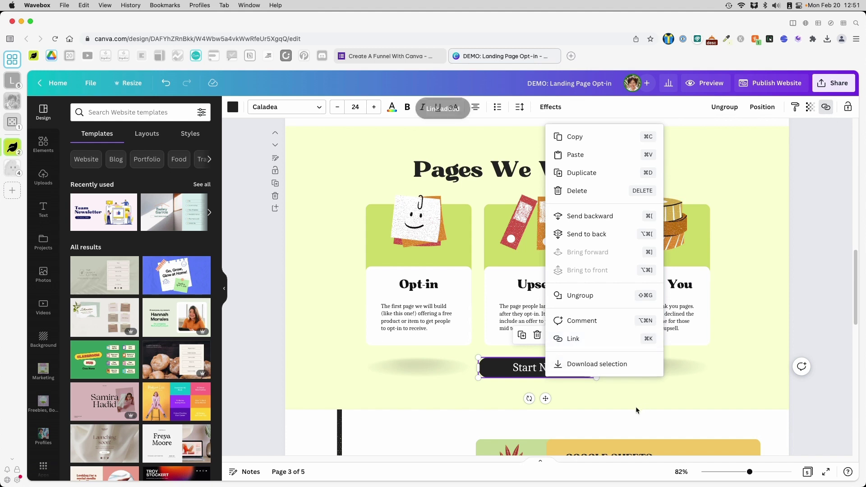
{"action": "left_click", "coordinate": [806, 409]}
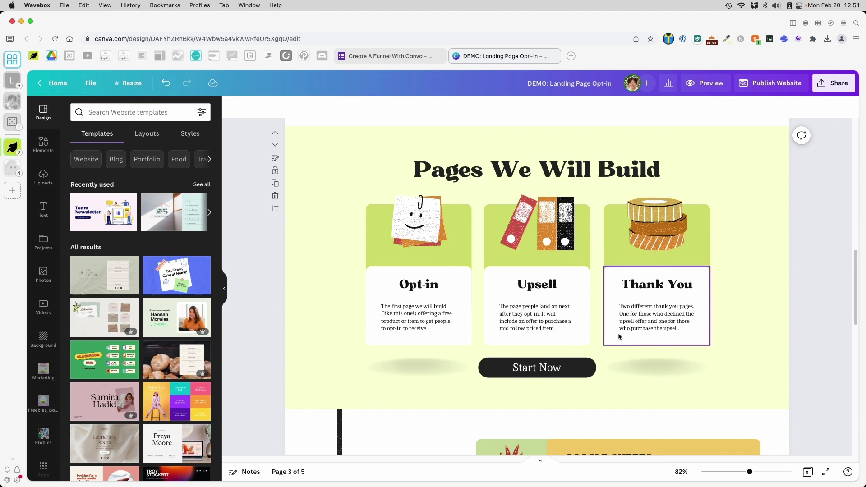
- Link the Tools We Will Use section's Start Now button to the forms.gle URL
{"action": "scroll", "coordinate": [618, 333], "scroll_direction": "down", "scroll_amount": 5}
{"action": "scroll", "coordinate": [620, 337], "scroll_direction": "down", "scroll_amount": 4}
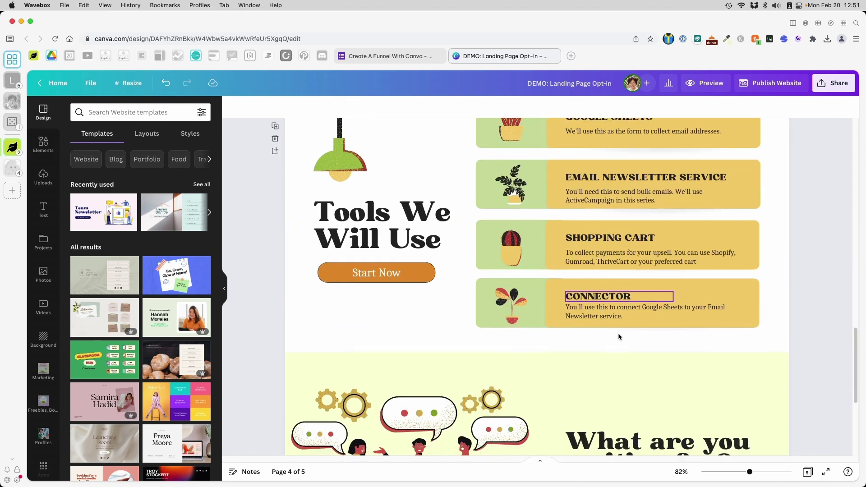
{"action": "left_click", "coordinate": [385, 269]}
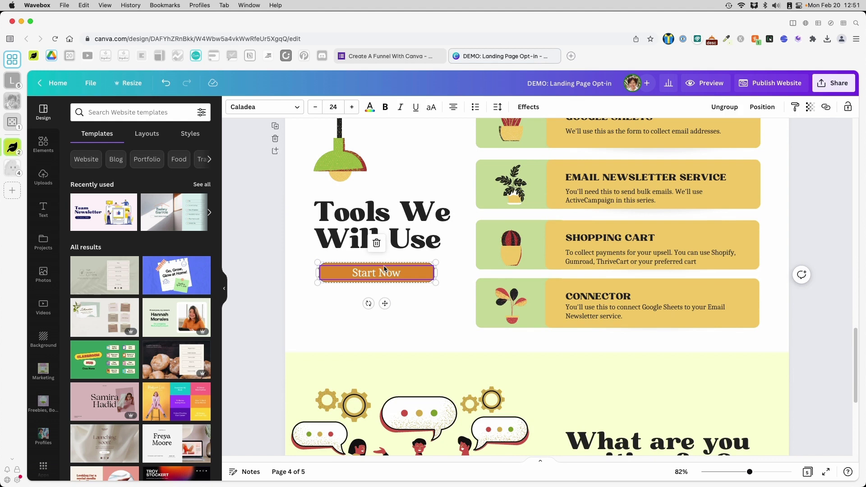
{"action": "key", "text": "super+k"}
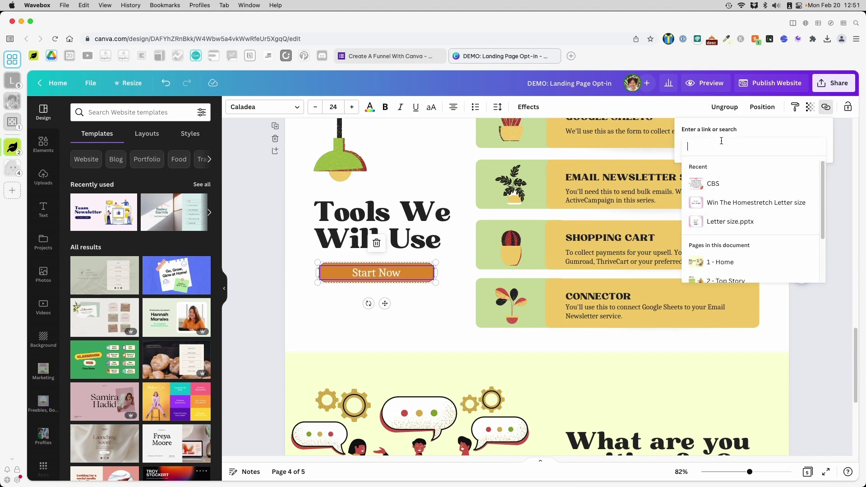
{"action": "type", "text": "https://forms.gle/MvJXnNn78eyNGK4v7"}
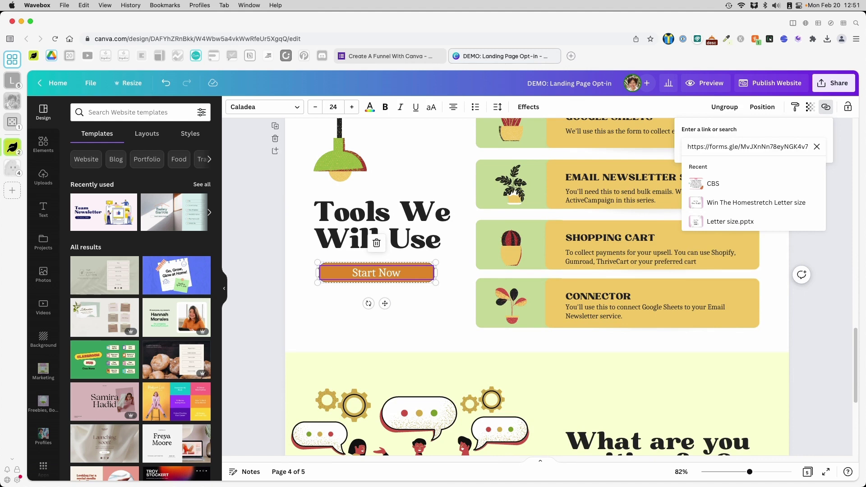
{"action": "key", "text": "Return"}
- Link the closing What are you waiting for? Start Now button to the form
{"action": "scroll", "coordinate": [677, 288], "scroll_direction": "down", "scroll_amount": 3}
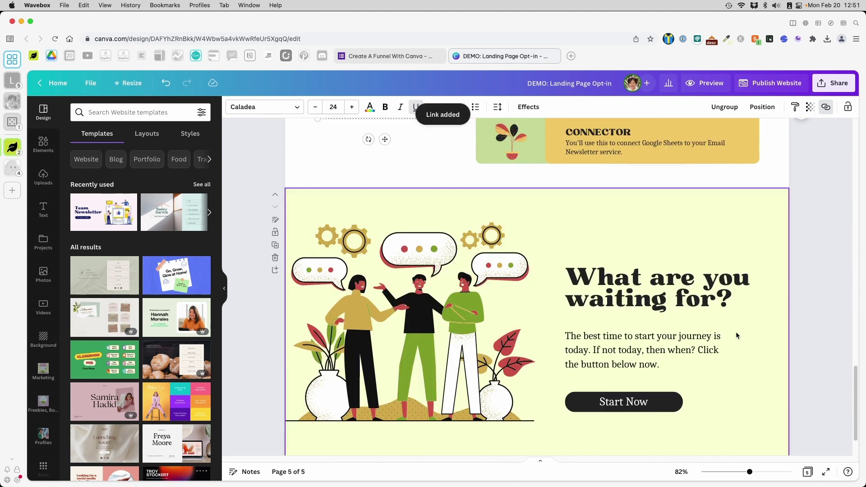
{"action": "left_click", "coordinate": [659, 409]}
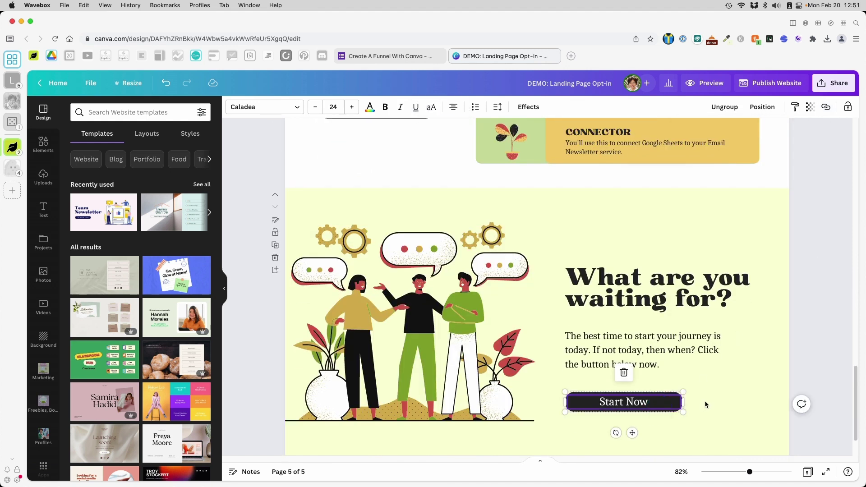
{"action": "key", "text": "super+k"}
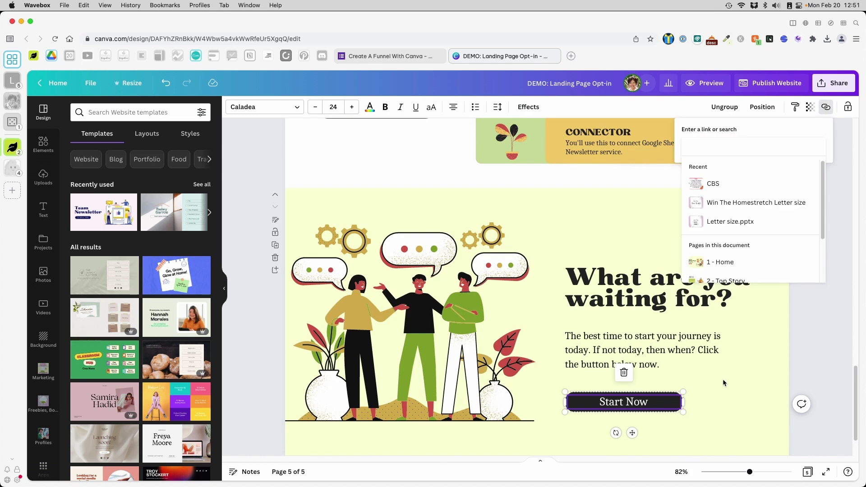
{"action": "key", "text": "super+v"}
{"action": "key", "text": "Return"}
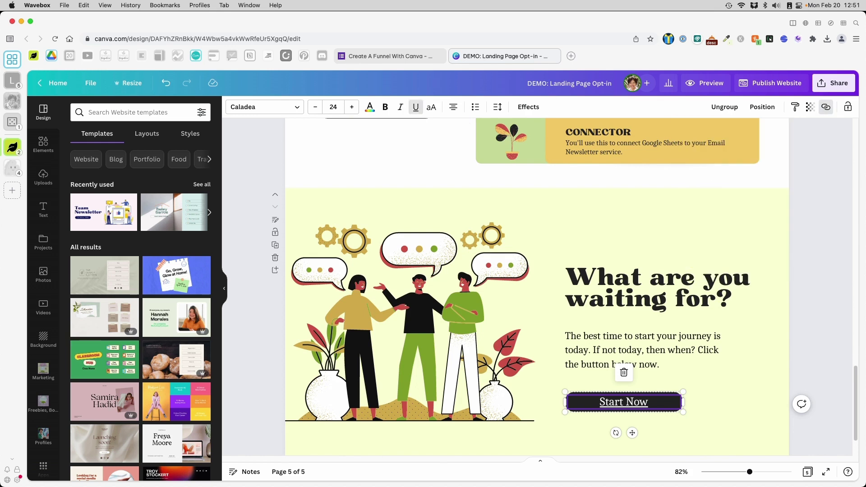
{"action": "scroll", "coordinate": [768, 370], "scroll_direction": "down", "scroll_amount": 3}
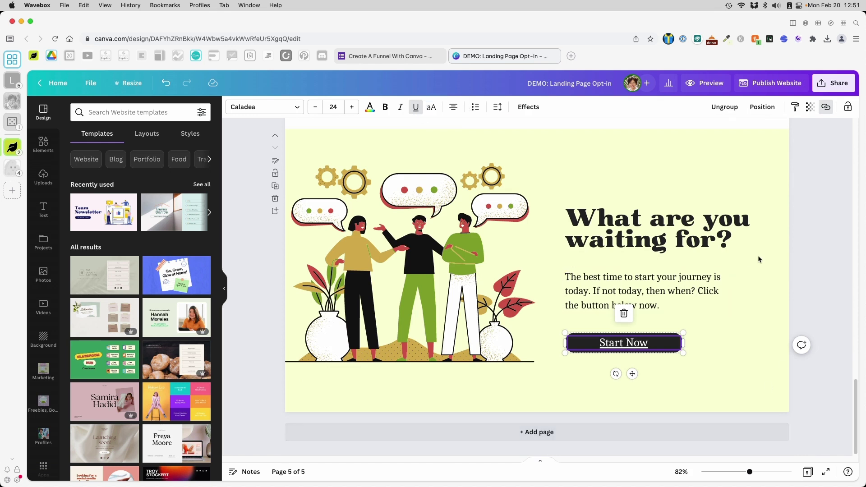
{"action": "scroll", "coordinate": [758, 255], "scroll_direction": "up", "scroll_amount": 20}
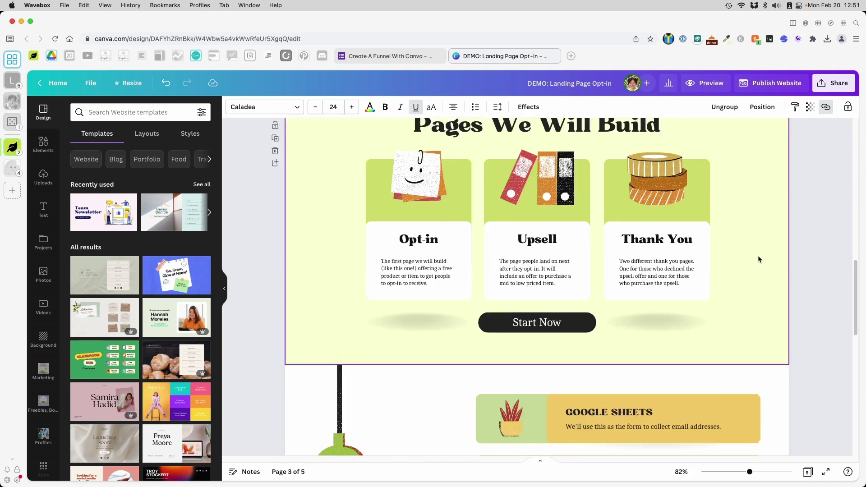
- Publish the landing page live, copy its canva.site URL and view the site in a new tab
{"action": "left_click", "coordinate": [779, 88]}
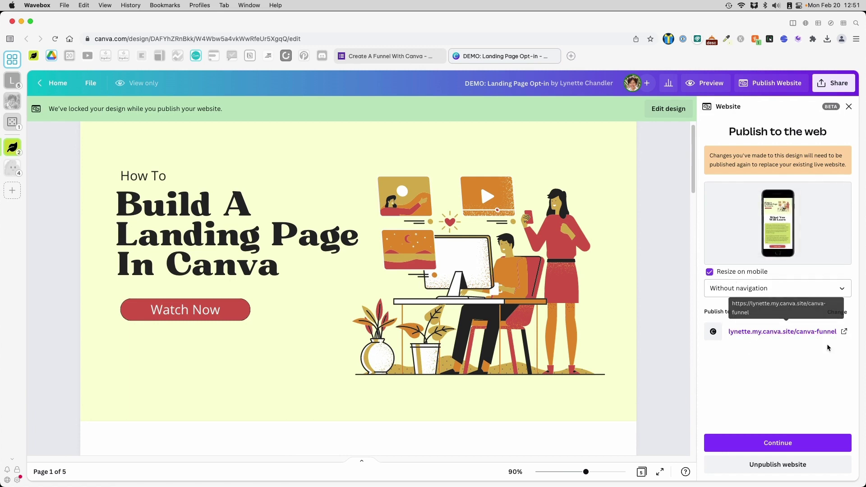
{"action": "left_click", "coordinate": [796, 445]}
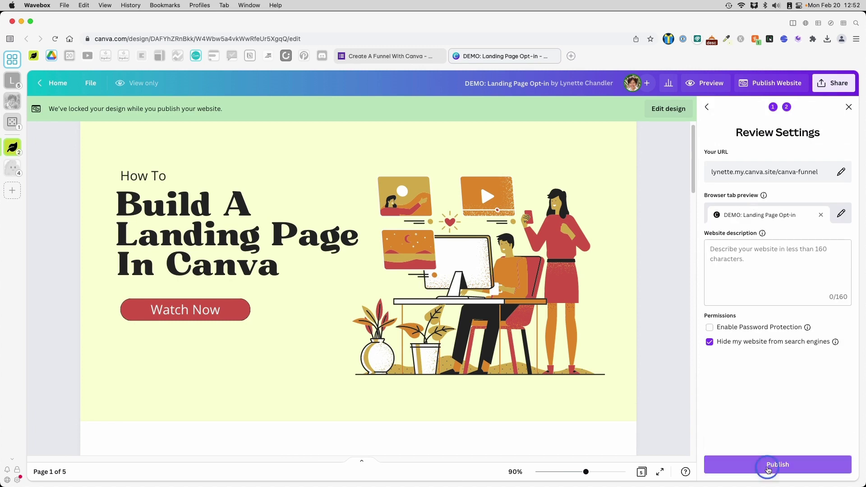
{"action": "left_click", "coordinate": [768, 465]}
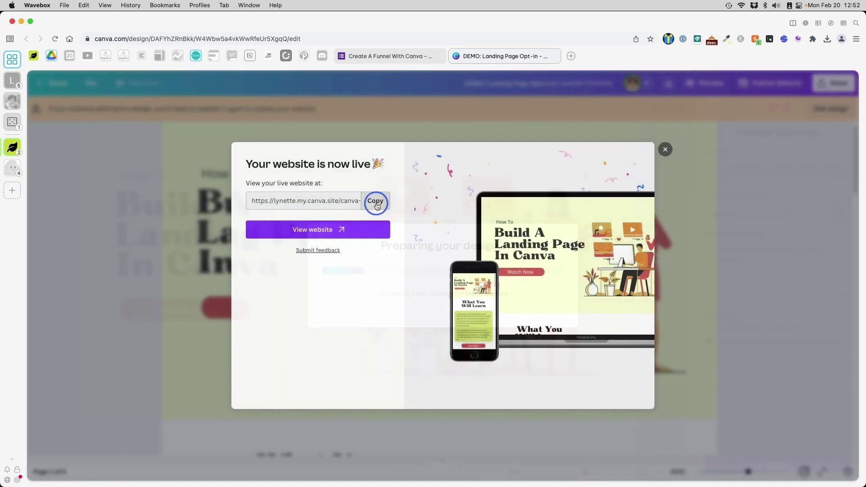
{"action": "left_click", "coordinate": [376, 202]}
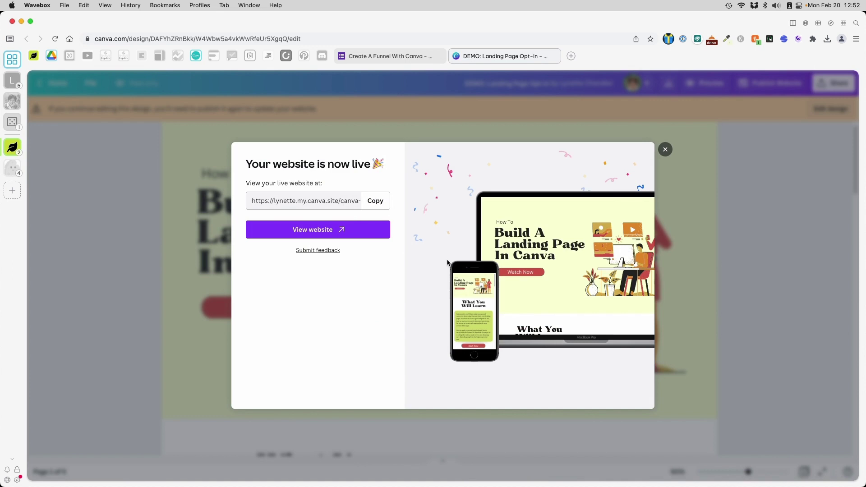
{"action": "left_click", "coordinate": [319, 236]}
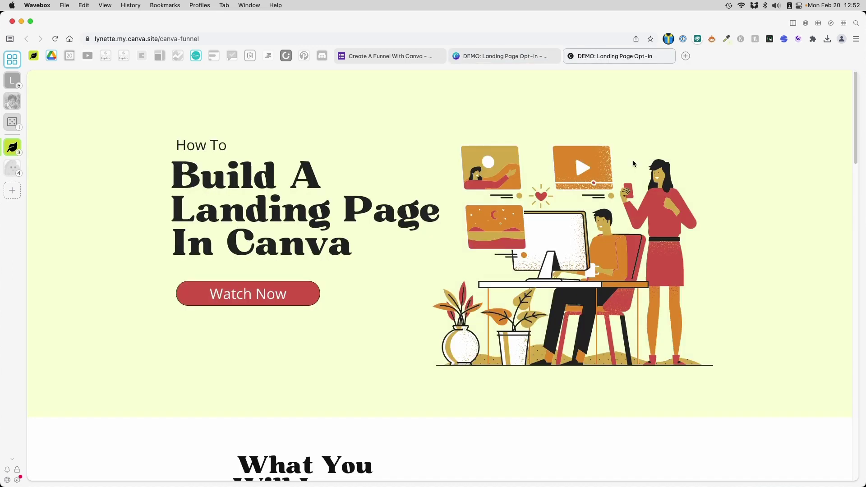
- On the live site, check that Start Now under Pages We Will Build opens the Create A Funnel With Canva form
{"action": "scroll", "coordinate": [633, 297], "scroll_direction": "down", "scroll_amount": 20}
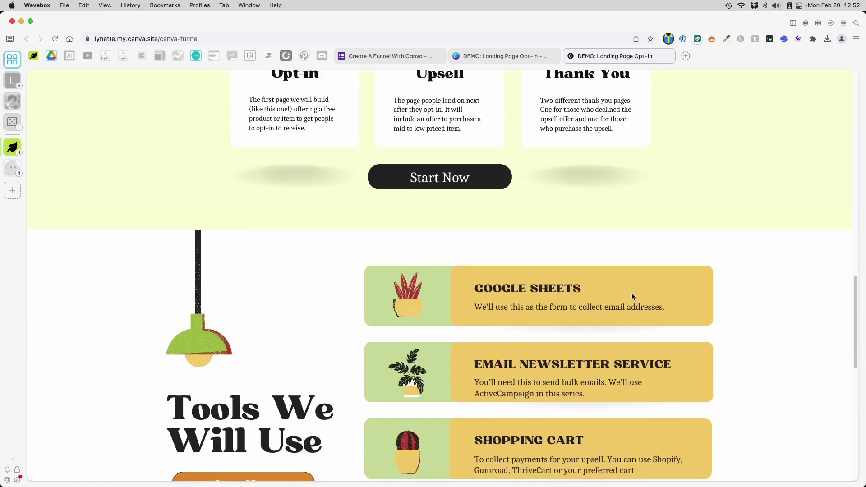
{"action": "scroll", "coordinate": [632, 293], "scroll_direction": "down", "scroll_amount": 10}
{"action": "scroll", "coordinate": [632, 293], "scroll_direction": "up", "scroll_amount": 11}
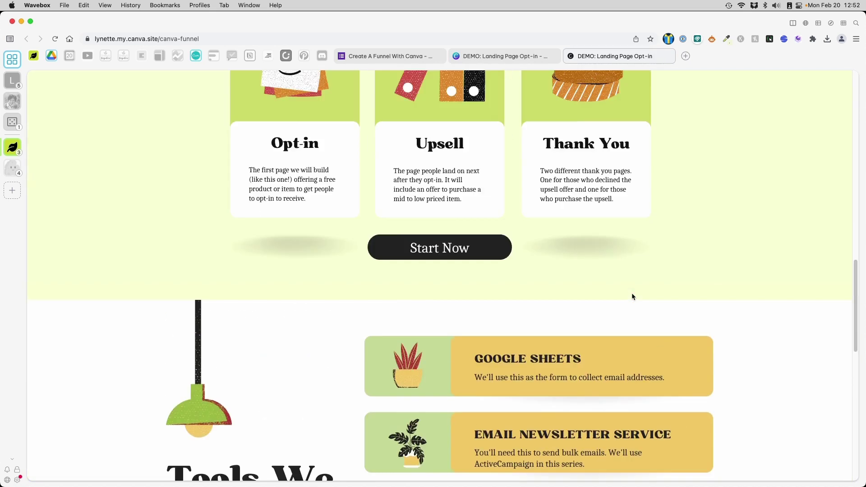
{"action": "scroll", "coordinate": [632, 297], "scroll_direction": "up", "scroll_amount": 3}
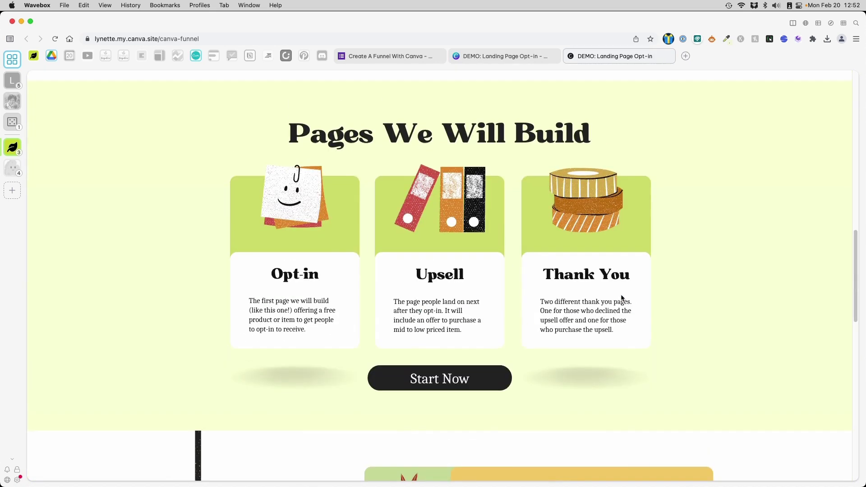
{"action": "left_click", "coordinate": [438, 379]}
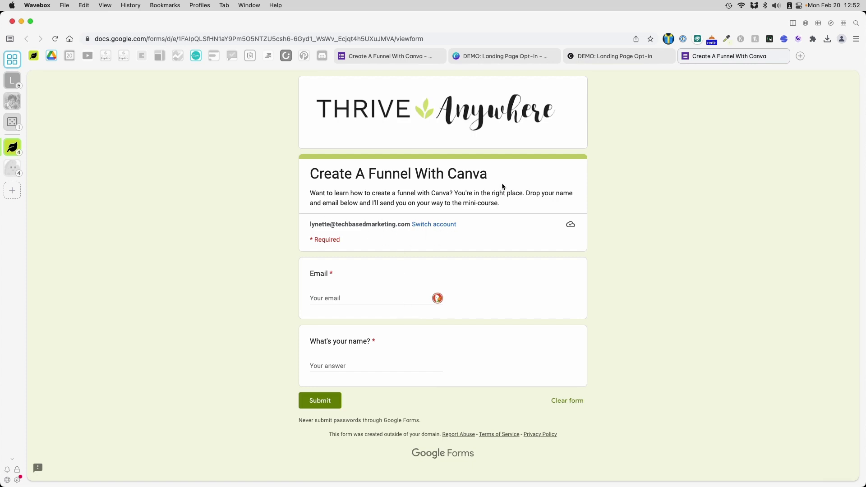
- Load the live site URL in an incognito window and confirm Watch Now opens the form
{"action": "left_click", "coordinate": [64, 5]}
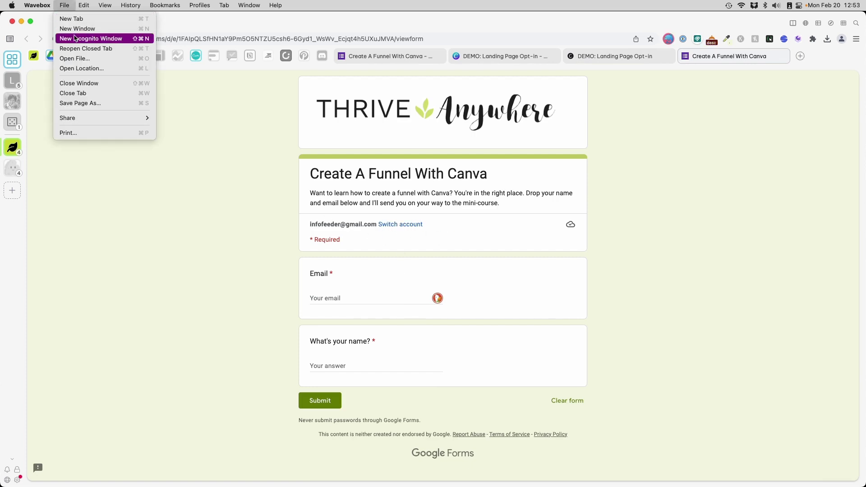
{"action": "left_click", "coordinate": [75, 38]}
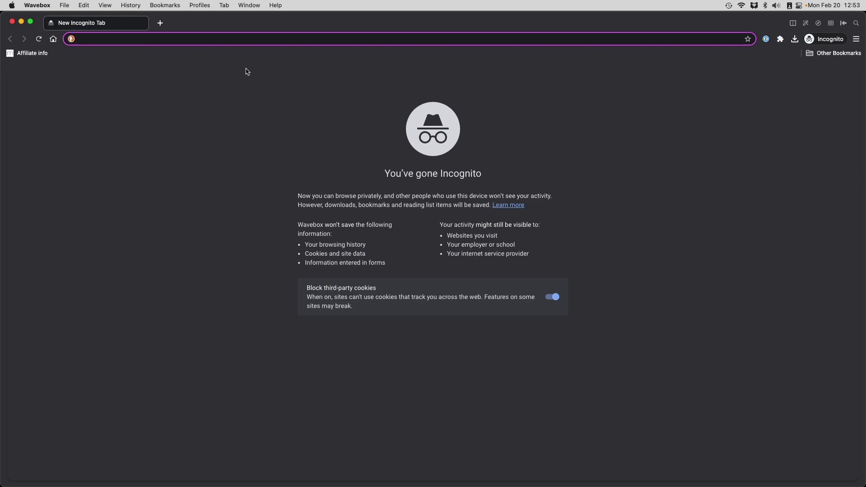
{"action": "key", "text": "super+v"}
{"action": "key", "text": "Return"}
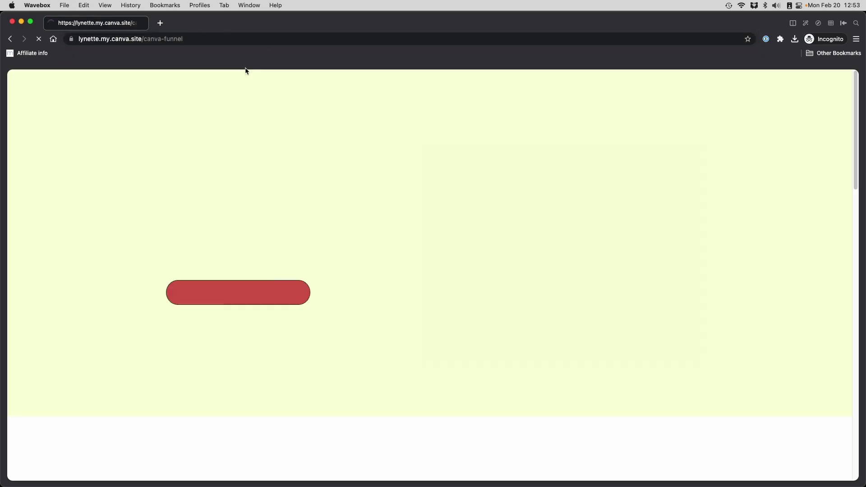
{"action": "left_click", "coordinate": [233, 297]}
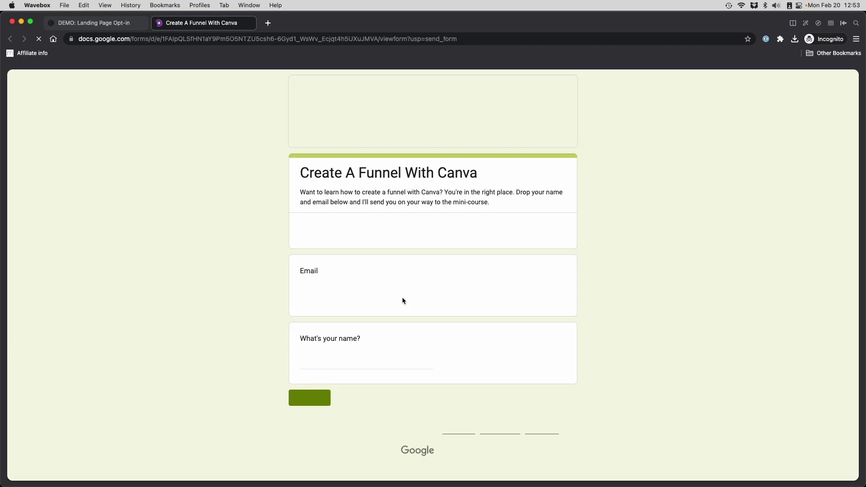